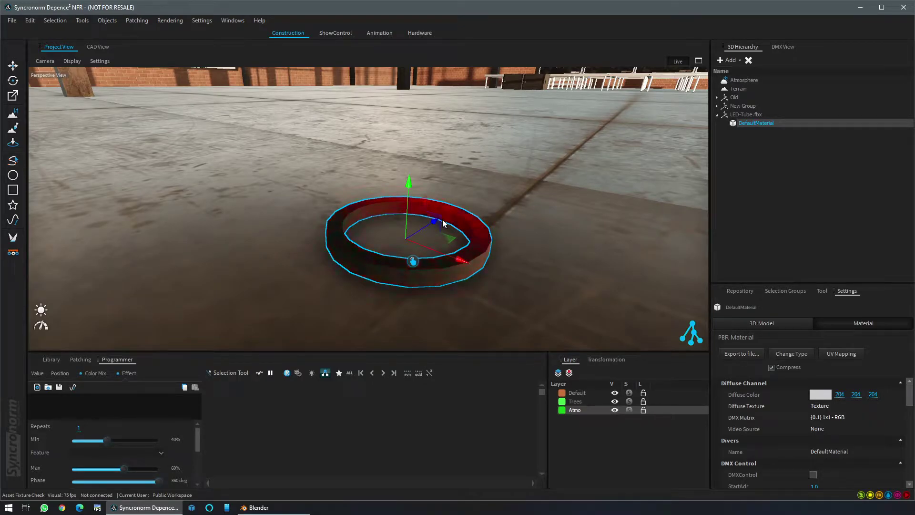
- Delete New Group and the LED-Tube.fbx ring from the Depence² hierarchy, then switch to Blender
middle_drag(470, 217, 382, 199)
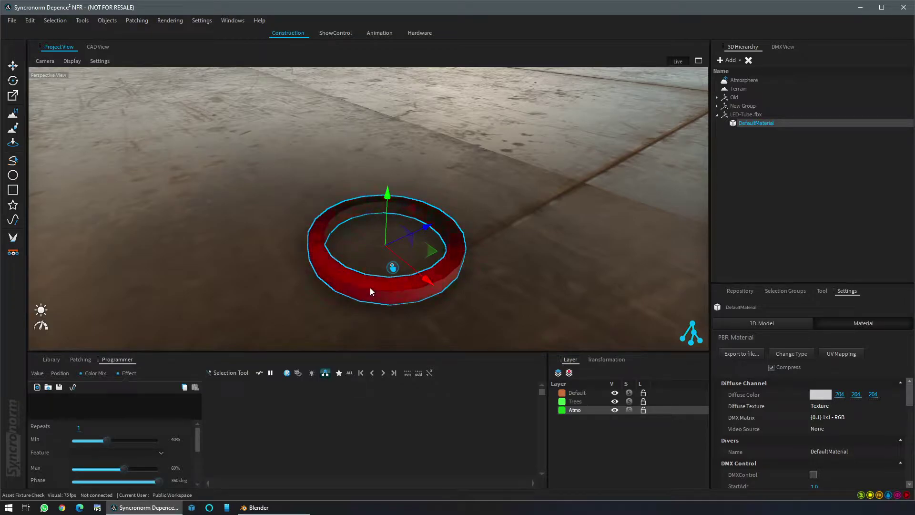
mouse_move(424, 280)
middle_down()
mouse_move(466, 245)
mouse_move(460, 266)
middle_up()
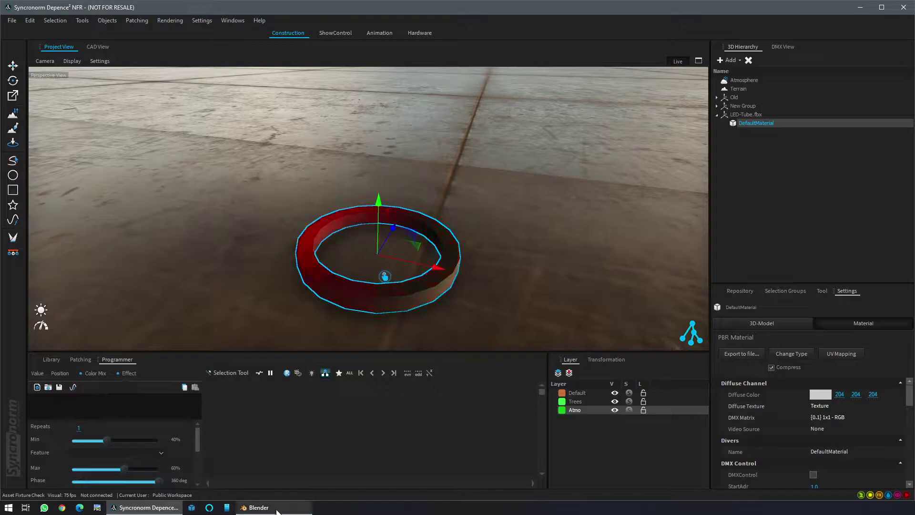
click(733, 97)
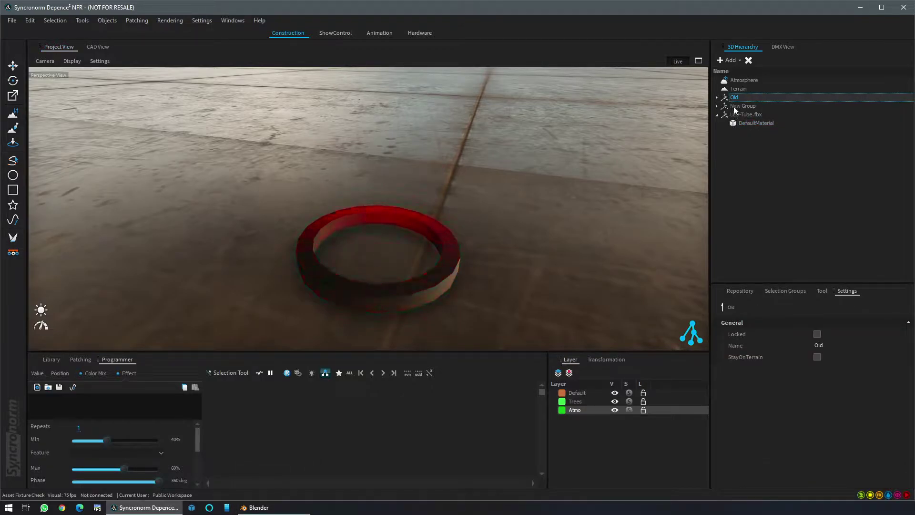
click(742, 106)
right_click(733, 114)
click(762, 125)
key(Return)
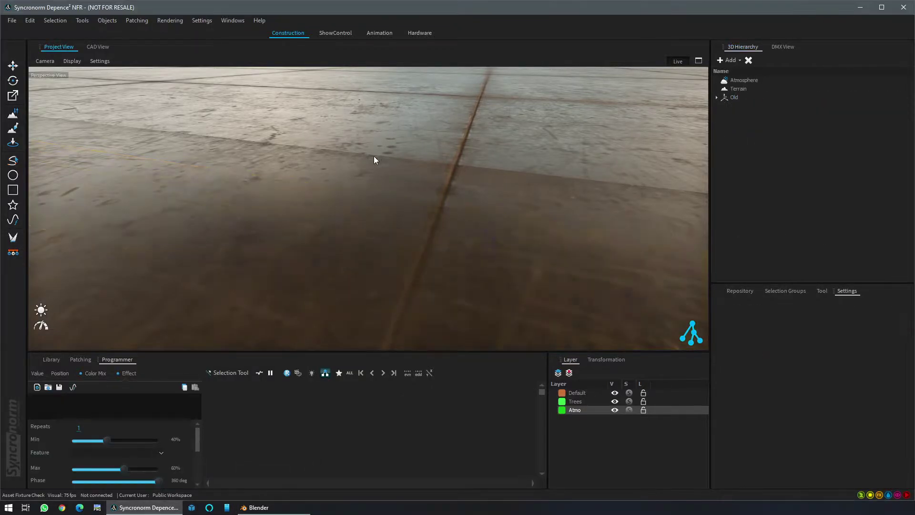
click(257, 507)
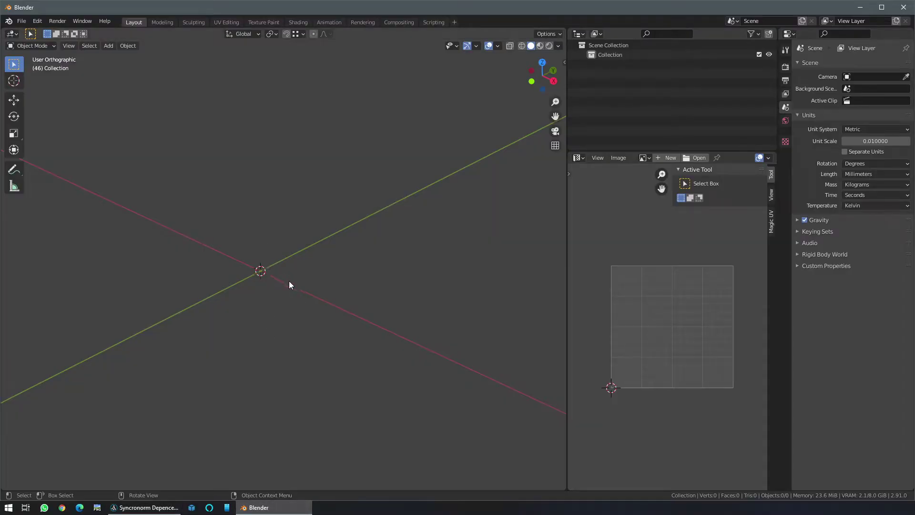
- Add a mesh circle at the origin with 20 vertices and a 100 mm radius
key(shift+a)
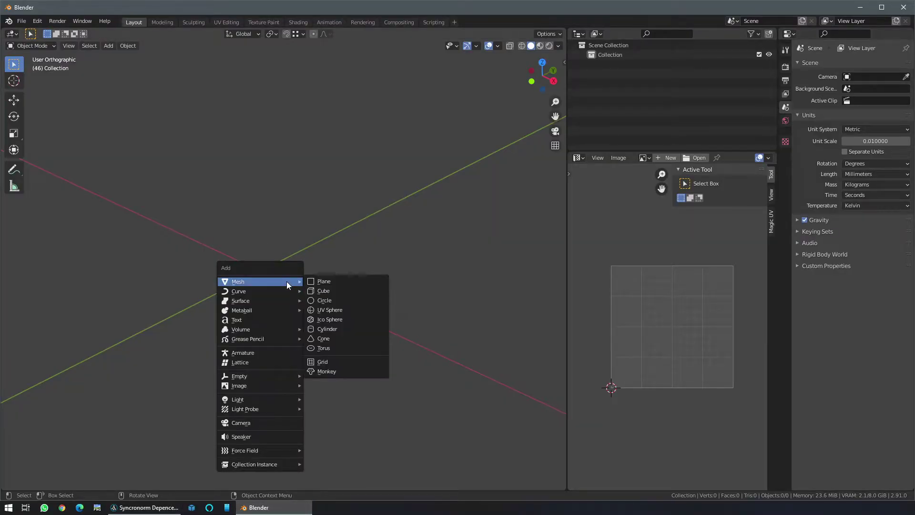
click(347, 301)
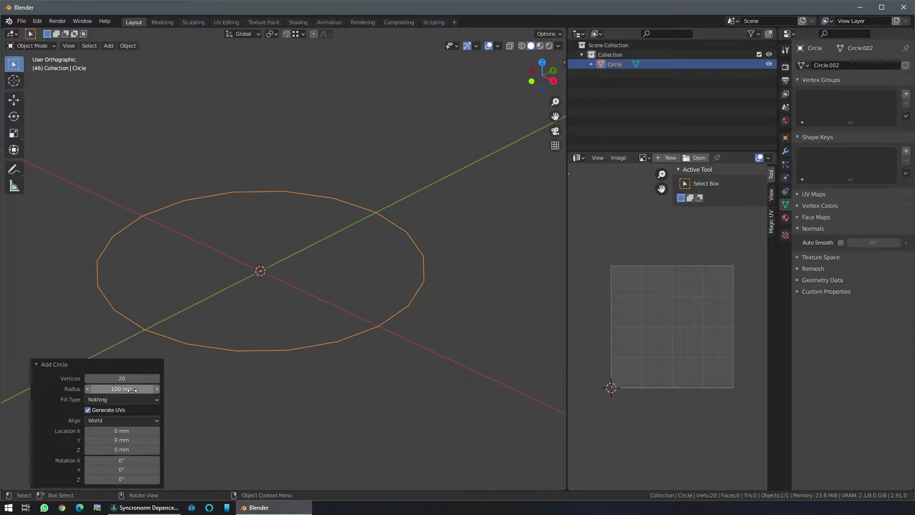
scroll(315, 300, down, 1)
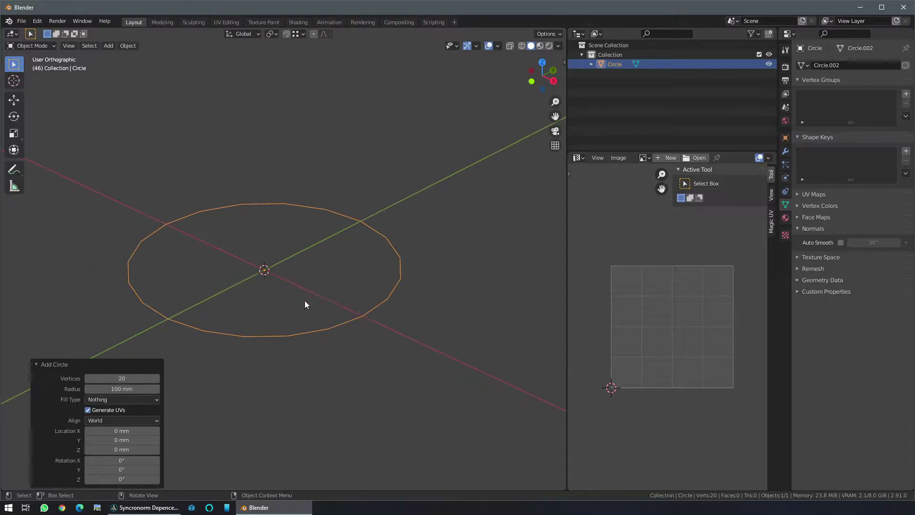
scroll(304, 300, down, 1)
scroll(305, 296, down, 1)
- In Edit Mode, extrude the circle's edge loop 20 mm straight up along Z
key(Tab)
scroll(305, 300, up, 1)
scroll(307, 302, up, 1)
middle_drag(308, 303, 401, 291)
key(g)
key(z)
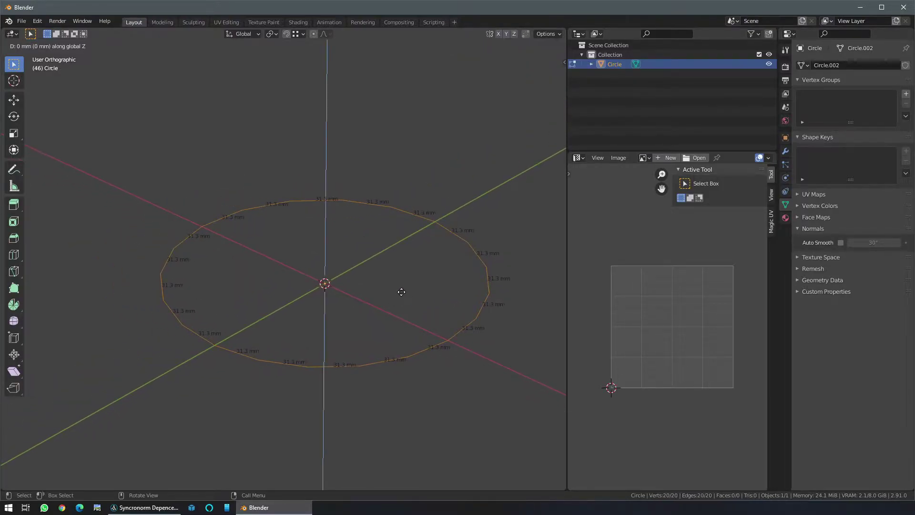
key(Escape)
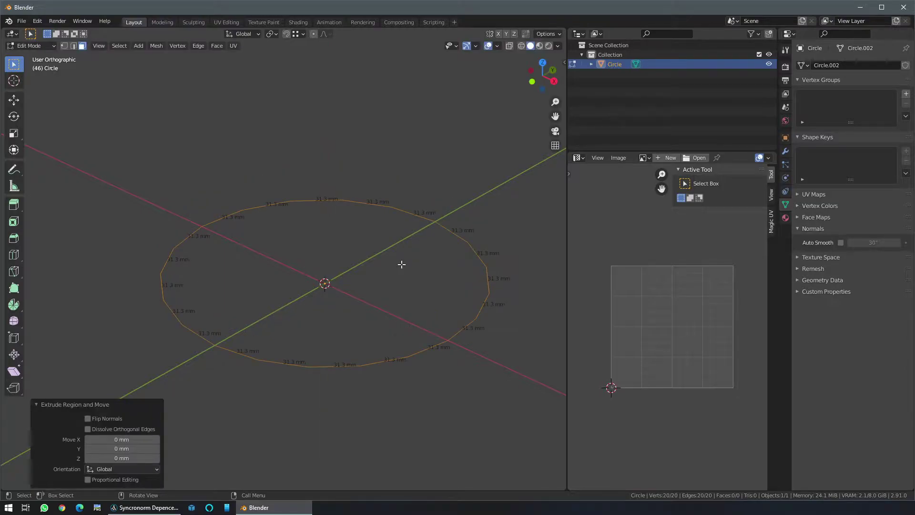
key(1)
text(ez)
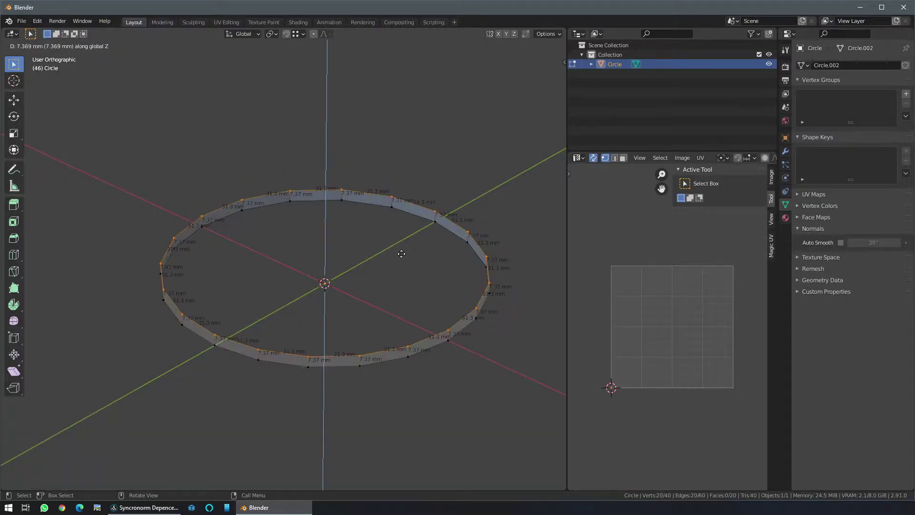
text(20)
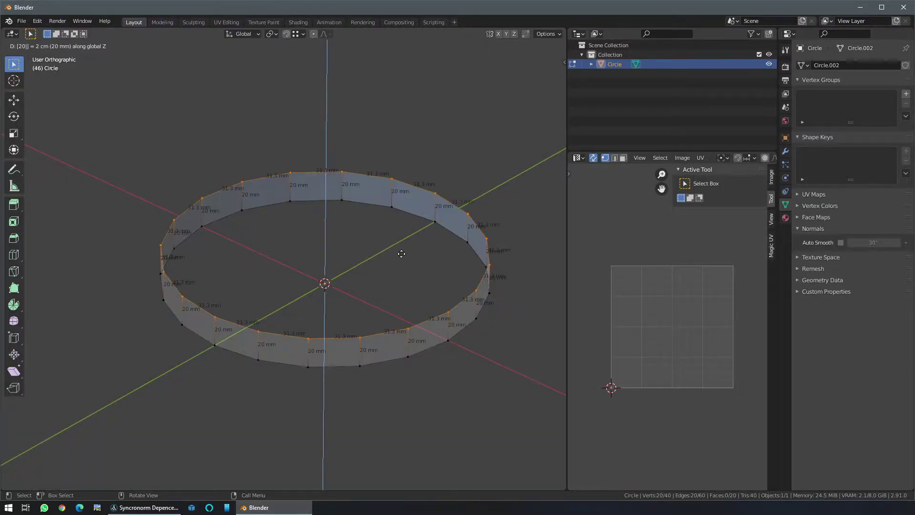
key(Return)
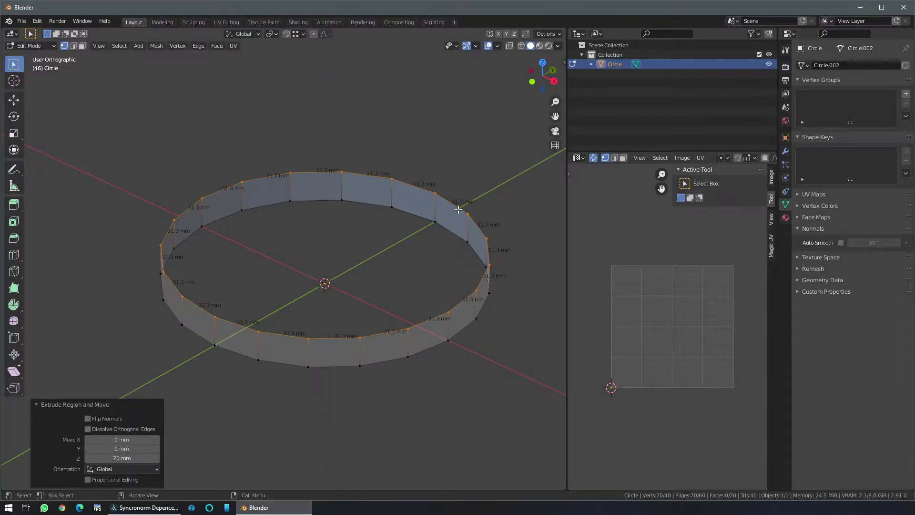
- Scale the top loop to 0.8 and extrude the bottom loop inward at 0.8 scale
key(s)
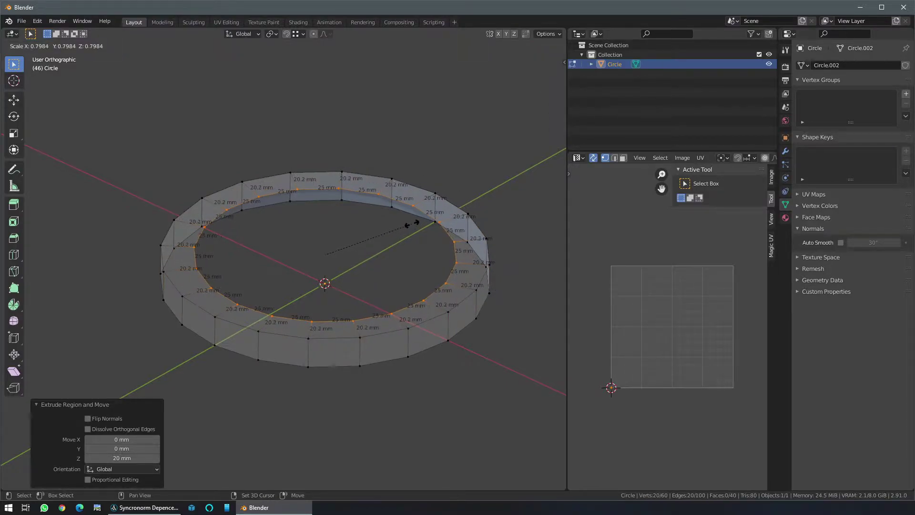
text(0)
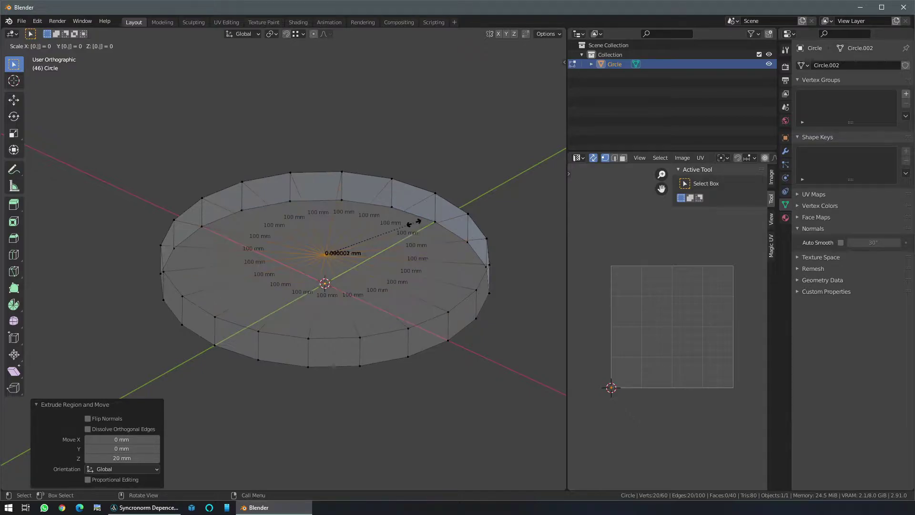
text(.8)
key(Return)
key(ctrl+z)
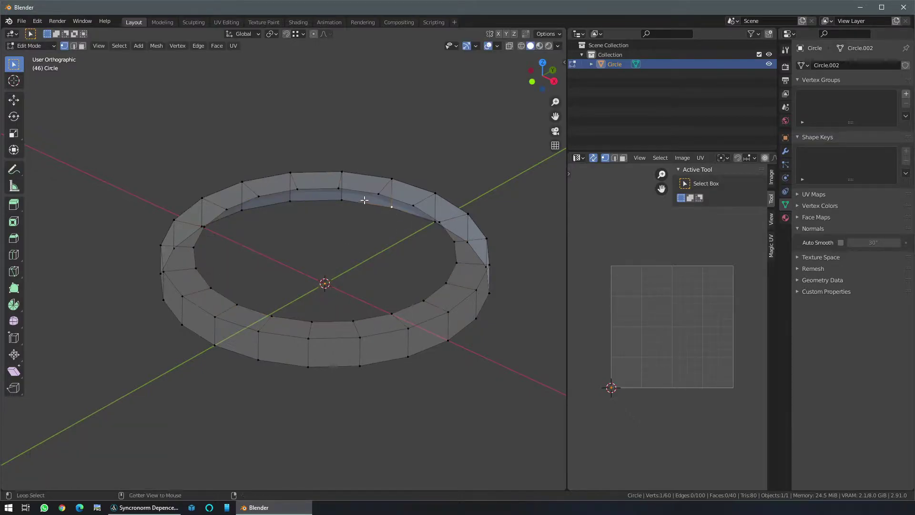
key(ctrl+z)
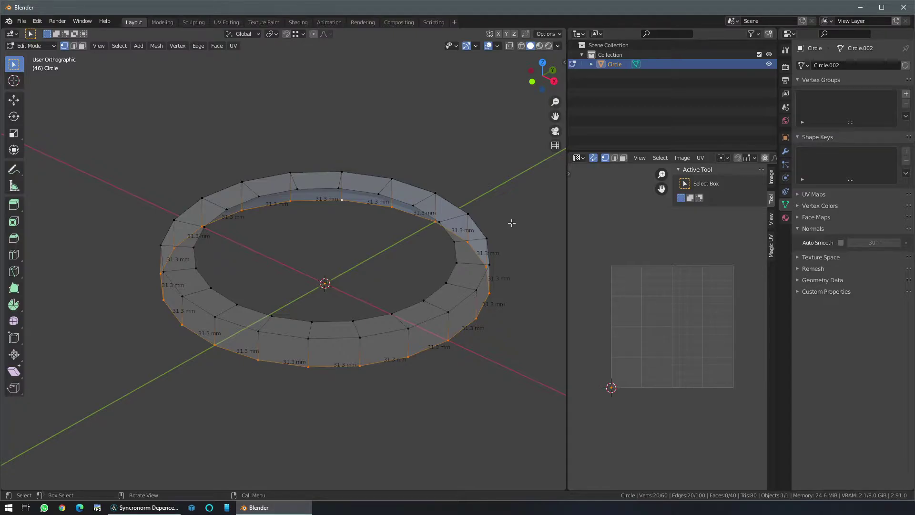
text(es.8)
key(Return)
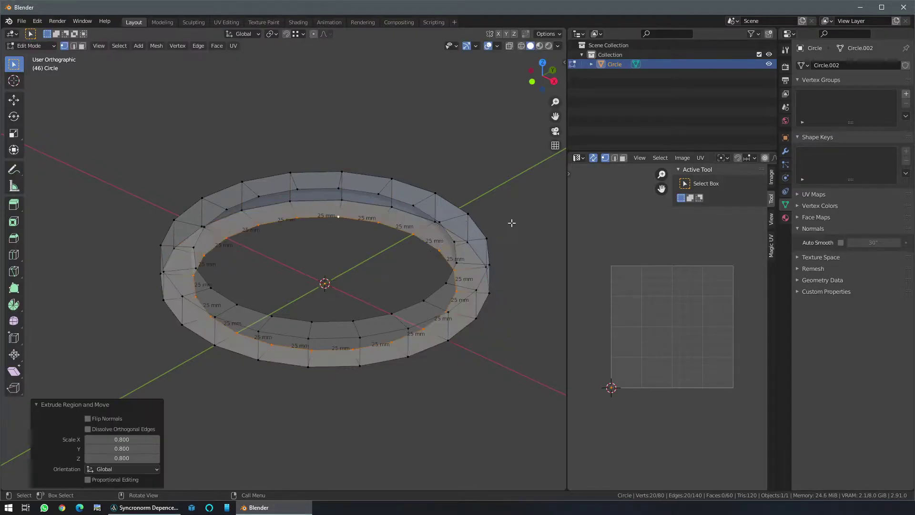
- Bridge the two inner loops, recalculate the ring's normals outward, and return to Object Mode
alt+shift+click(428, 213)
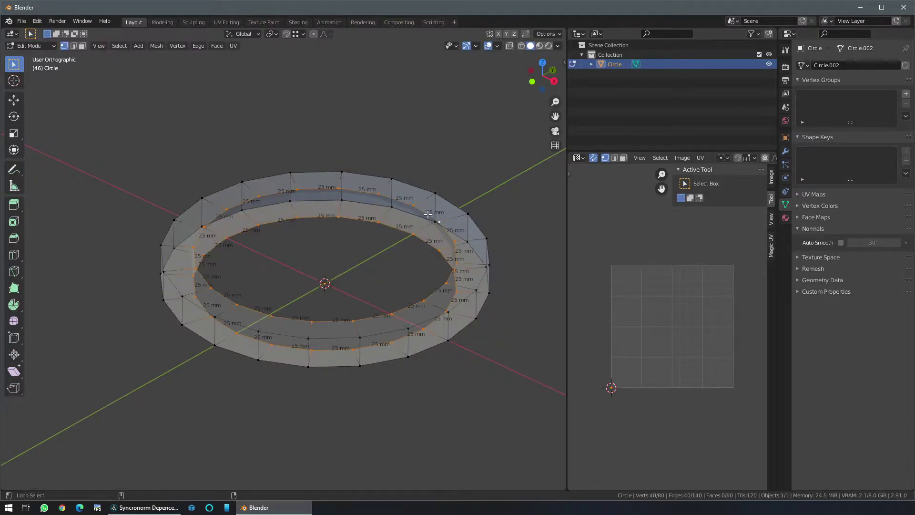
right_click(466, 122)
click(501, 122)
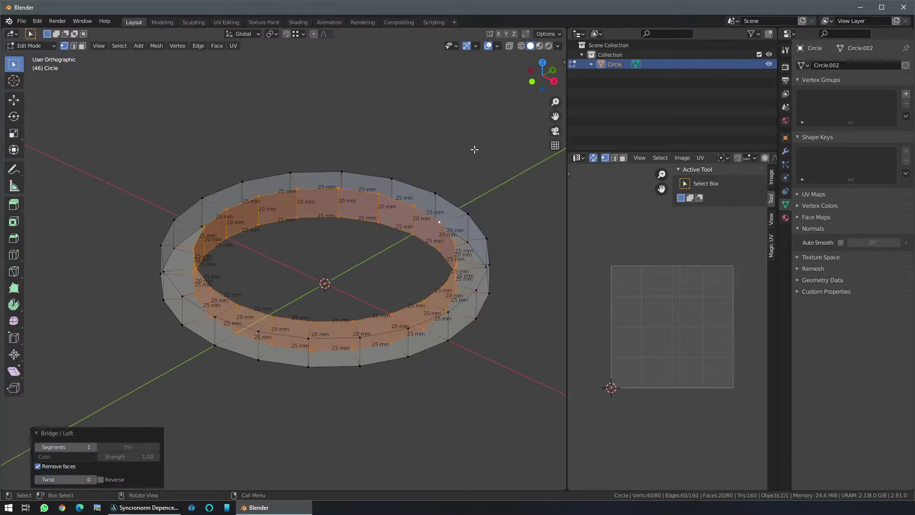
key(a)
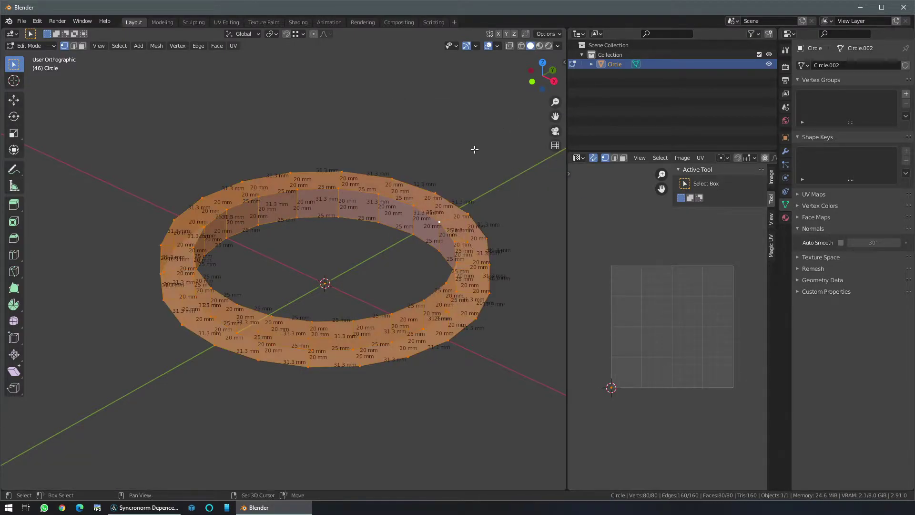
key(shift+n)
key(Tab)
scroll(473, 150, down, 2)
- Apply Shade Smooth to the ring and enable Auto Smooth at 30°
middle_drag(426, 205, 375, 263)
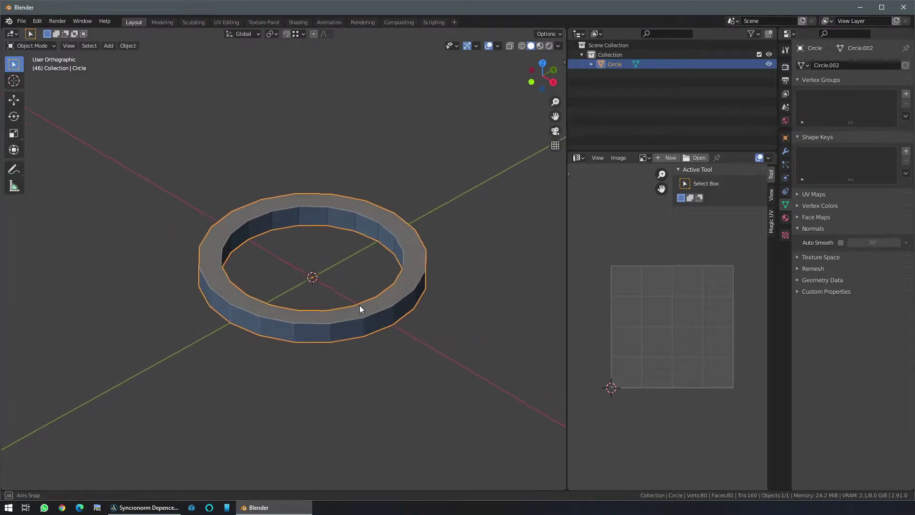
right_click(388, 236)
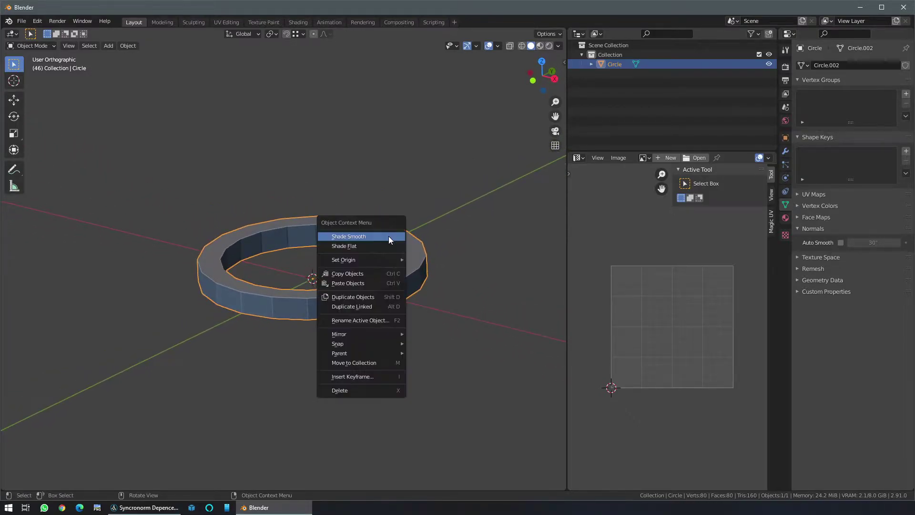
click(374, 237)
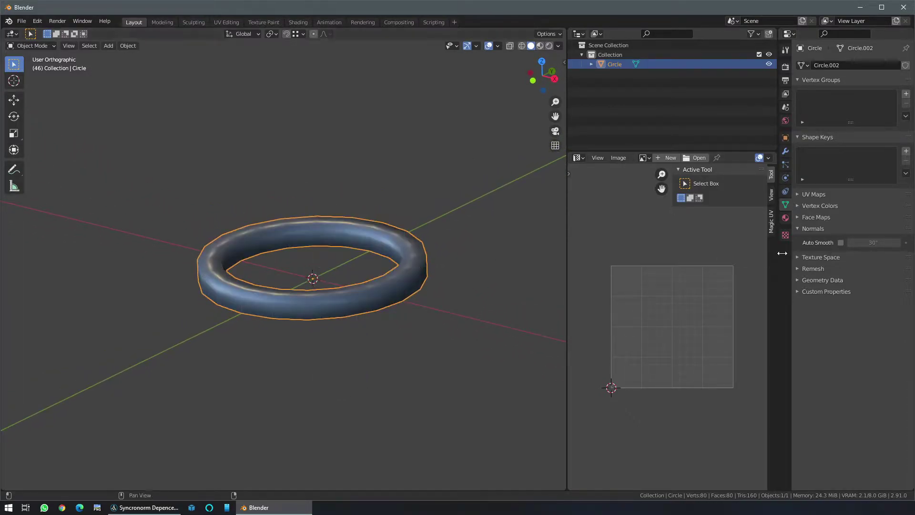
click(840, 243)
click(428, 350)
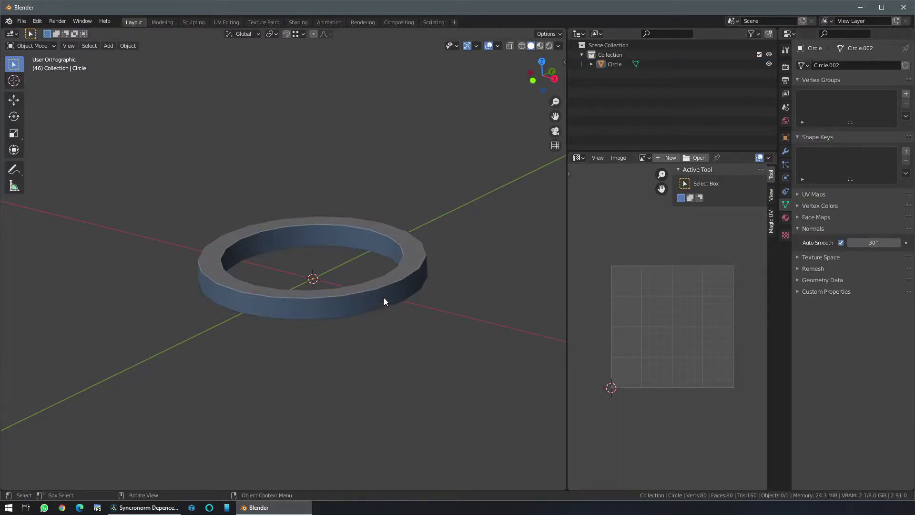
click(382, 289)
mouse_move(382, 285)
middle_down()
mouse_move(358, 244)
mouse_move(402, 195)
mouse_move(413, 280)
mouse_move(358, 317)
mouse_move(369, 178)
mouse_move(376, 314)
middle_up()
- Enter Edit Mode, turn off the edge length overlay, and clear the vertex selection
key(Tab)
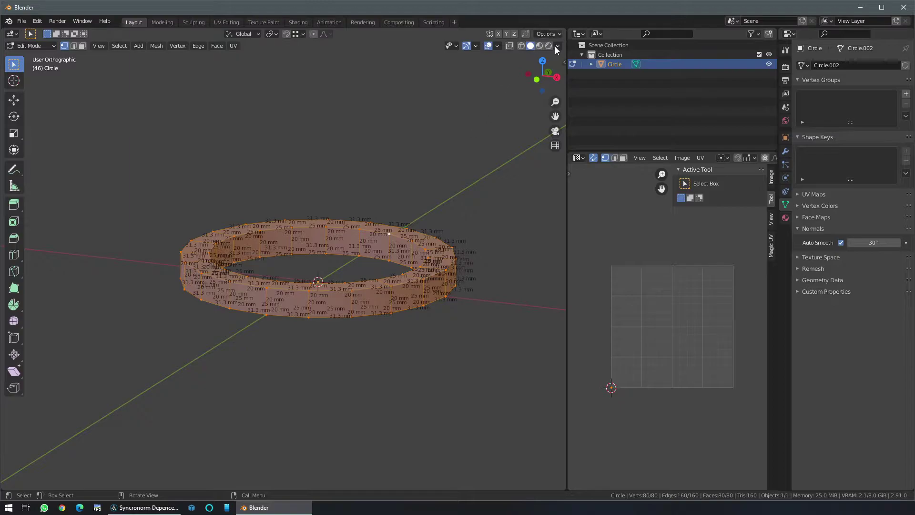
click(558, 47)
click(498, 46)
click(437, 354)
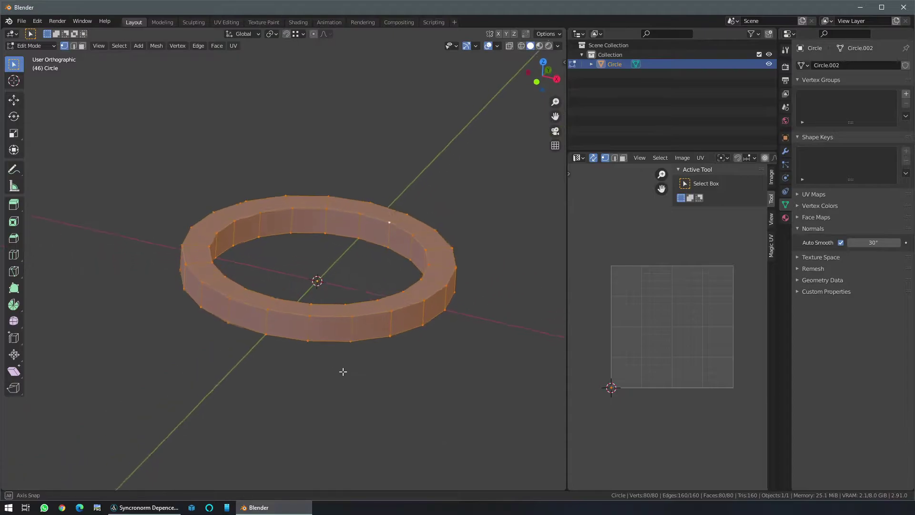
click(403, 370)
middle_drag(403, 370, 410, 270)
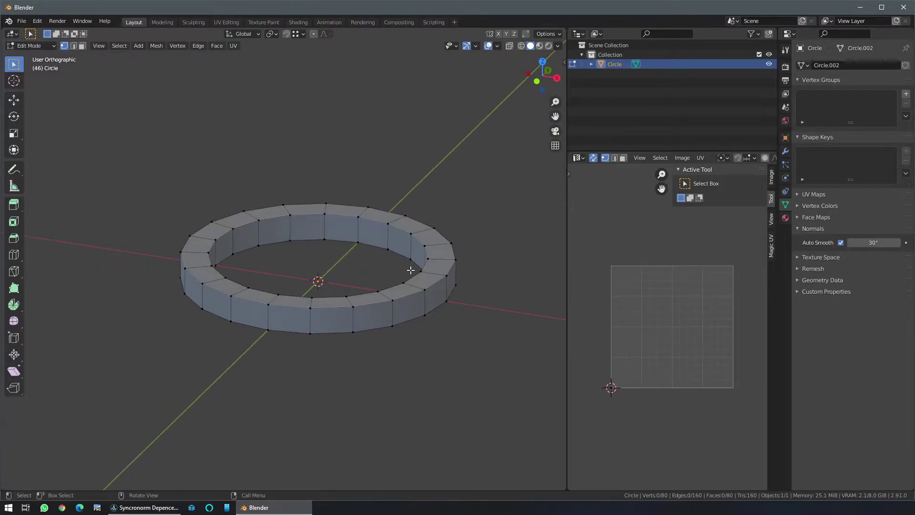
- Unwrap all of the ring's faces with Cylinder Projection, then deselect everything
key(a)
key(u)
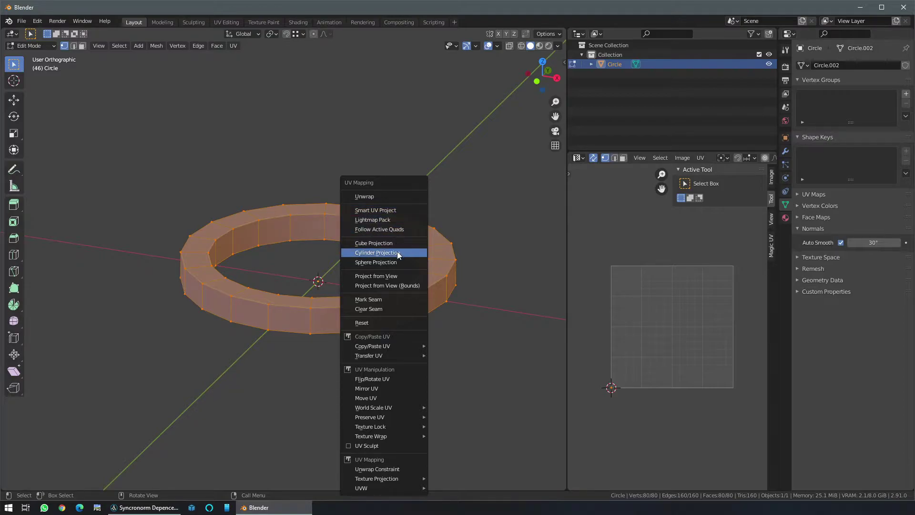
click(398, 253)
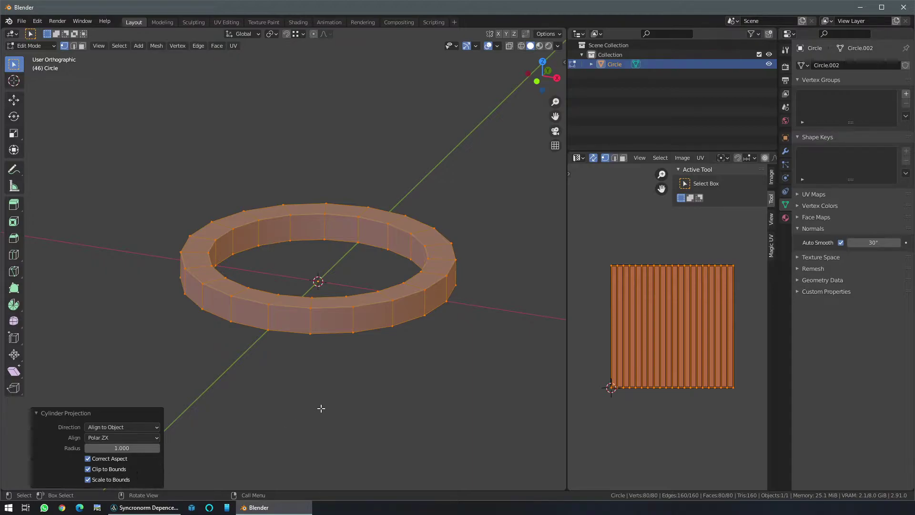
click(502, 374)
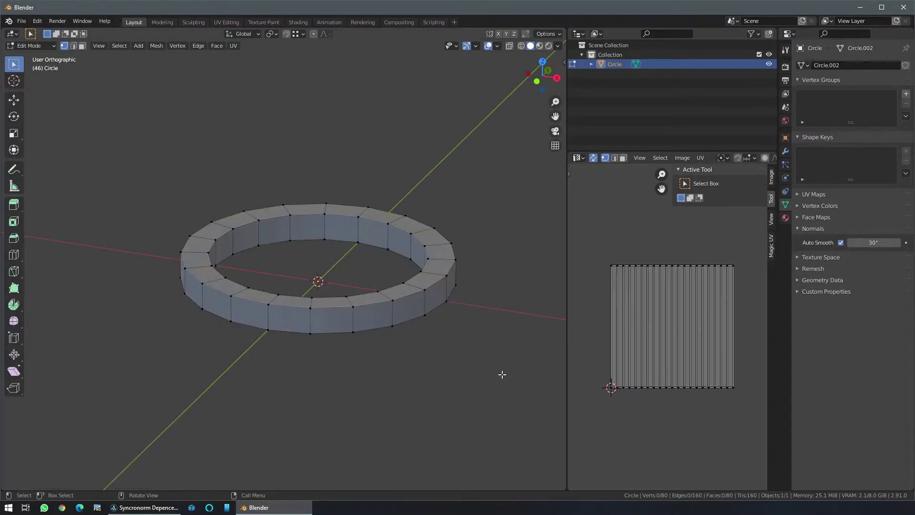
- Show UV vertex coordinates in the sidebar and set the inner top edge loop's UV Y height
alt+click(407, 321)
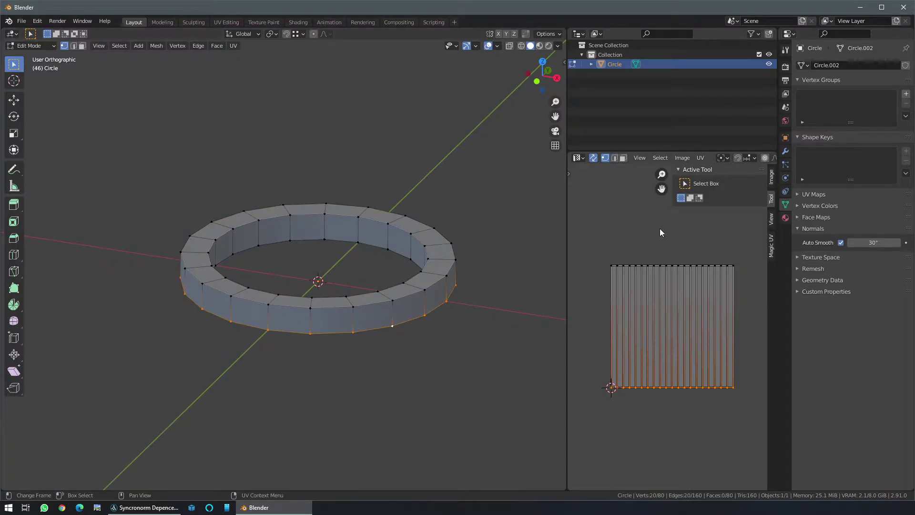
click(771, 177)
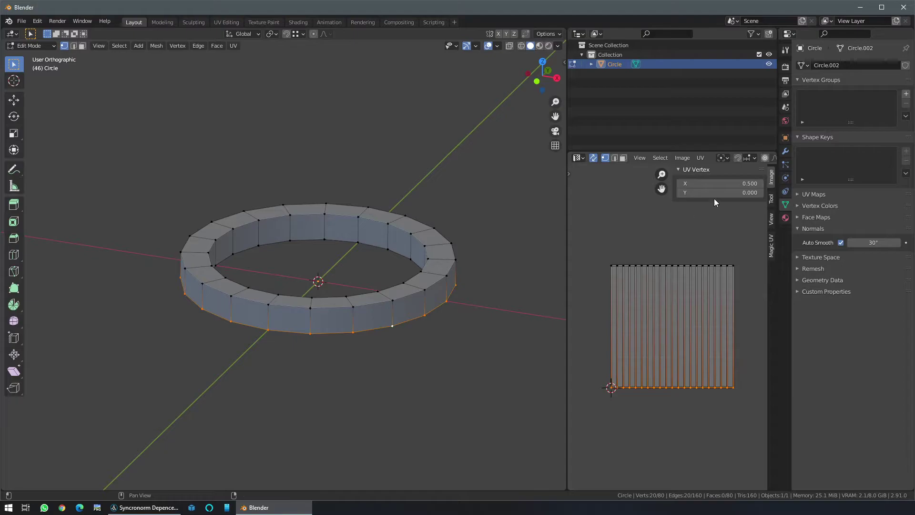
alt+click(397, 297)
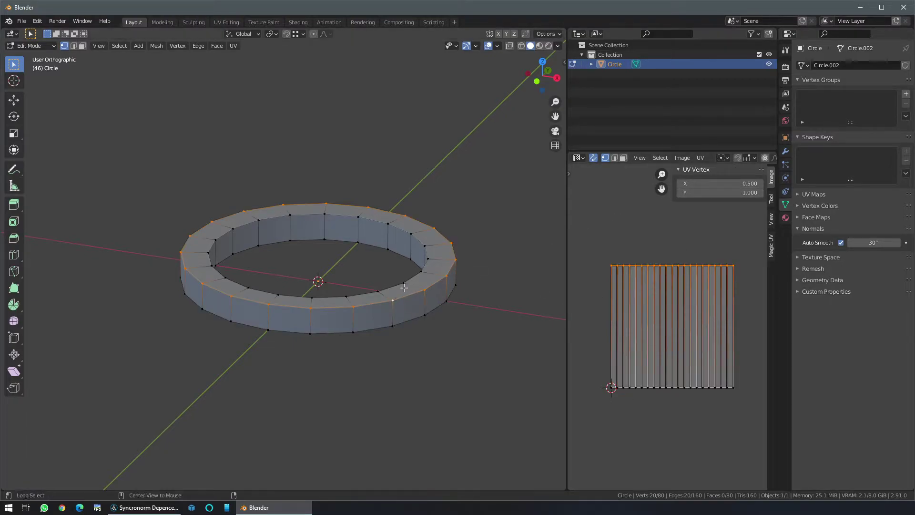
alt+click(397, 286)
click(724, 191)
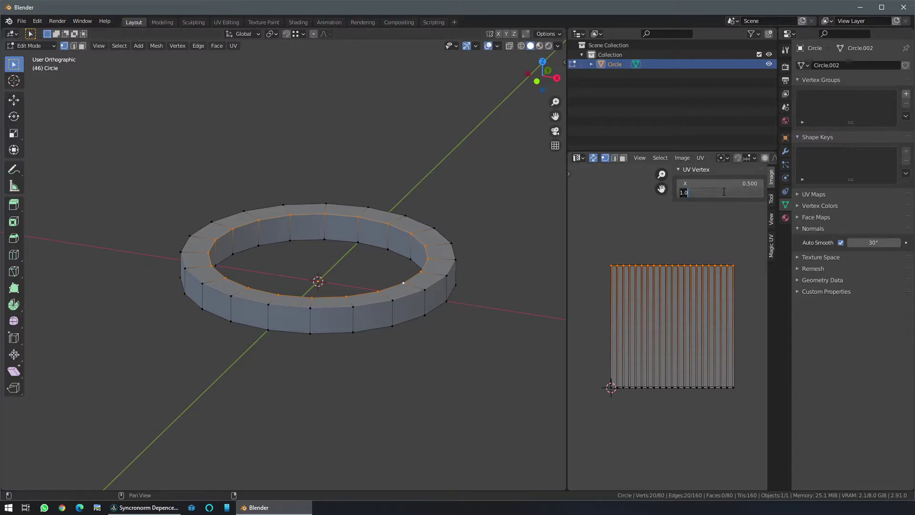
text(0)
key(Return)
- Set the inner bottom edge loop's UV vertex Y to 1
alt+click(408, 262)
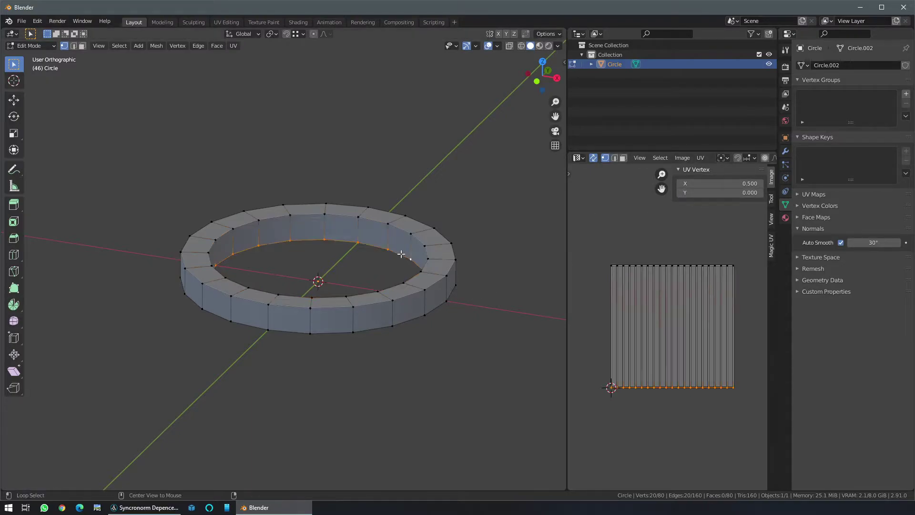
click(751, 193)
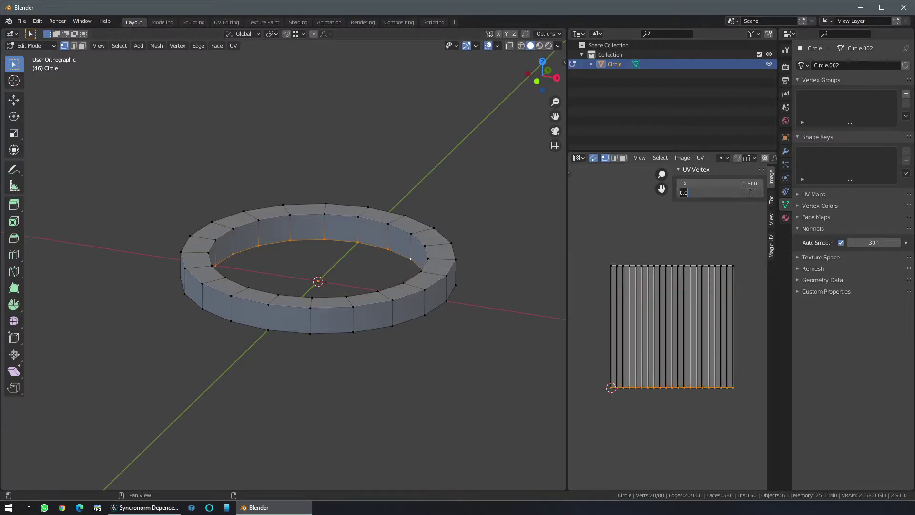
text(1)
key(Return)
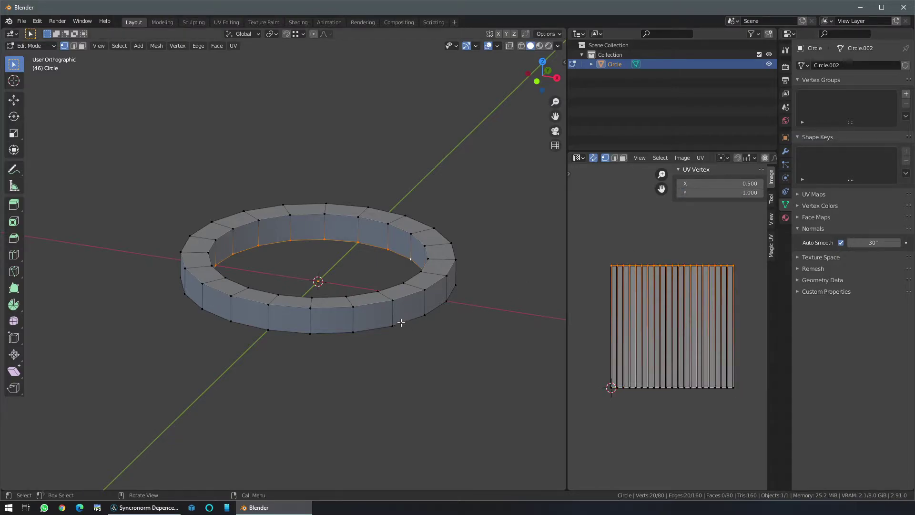
alt+click(401, 323)
mouse_move(402, 343)
middle_down()
mouse_move(420, 221)
mouse_move(413, 341)
middle_up()
- In face select mode, check a top face and an inner-wall face from several angles
key(3)
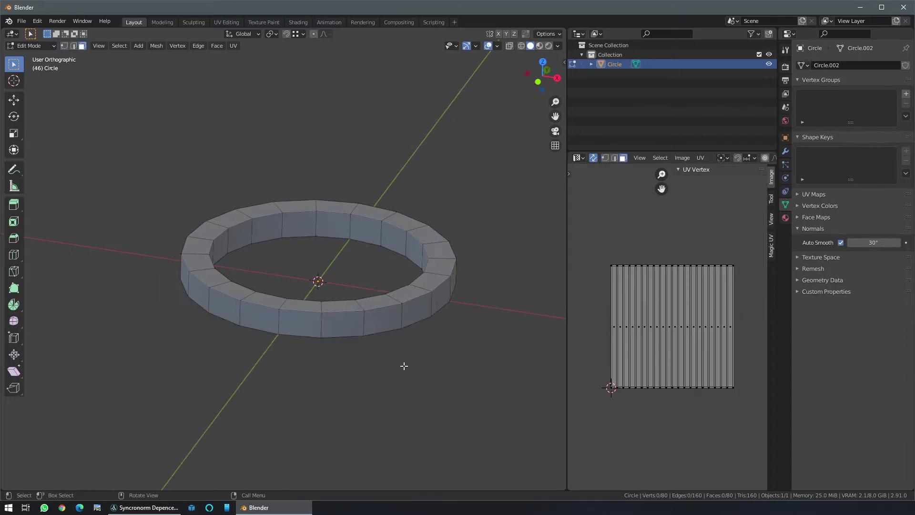
scroll(401, 320, up, 2)
click(410, 322)
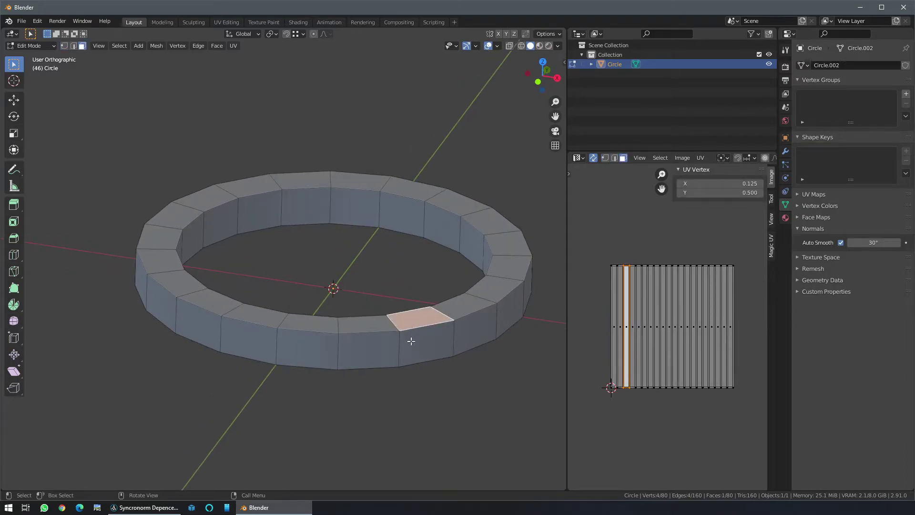
middle_drag(411, 341, 427, 269)
mouse_move(433, 371)
middle_down()
mouse_move(428, 310)
mouse_move(484, 390)
mouse_move(405, 366)
middle_up()
click(403, 365)
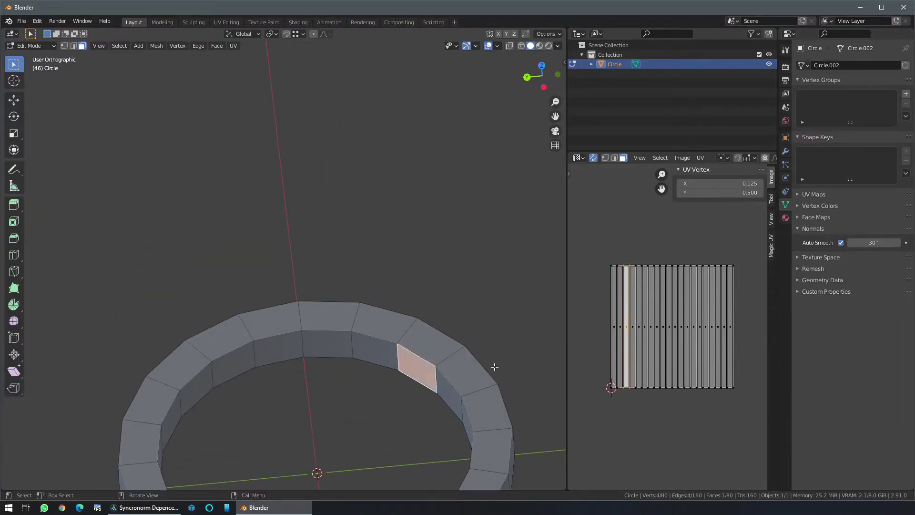
mouse_move(447, 403)
middle_down()
mouse_move(429, 391)
mouse_move(477, 362)
middle_up()
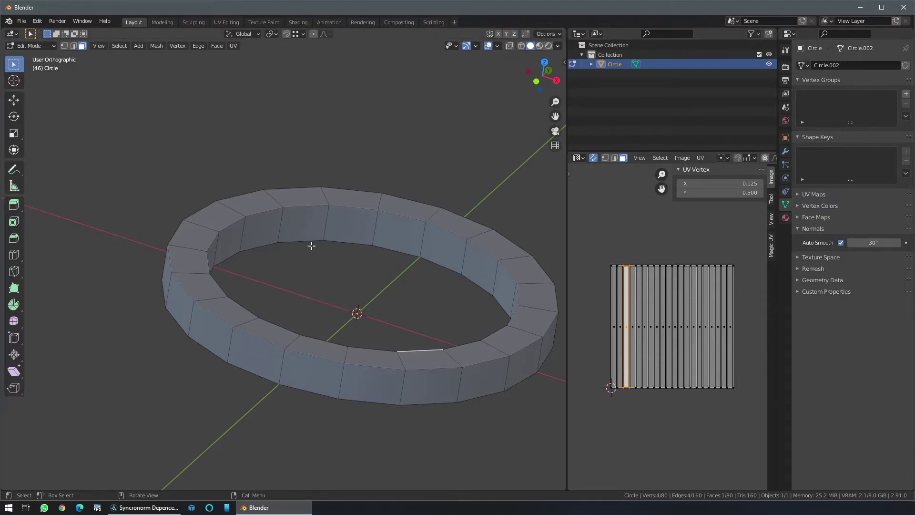
scroll(334, 272, down, 3)
middle_drag(355, 282, 361, 278)
- Export the ring as FBX to the Desktop, overwriting the existing LED-Tube.fbx
key(Tab)
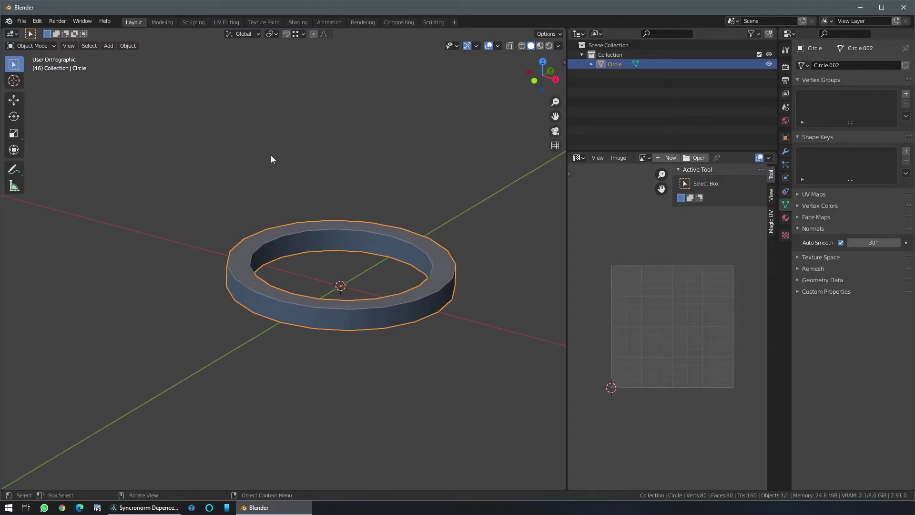
click(22, 21)
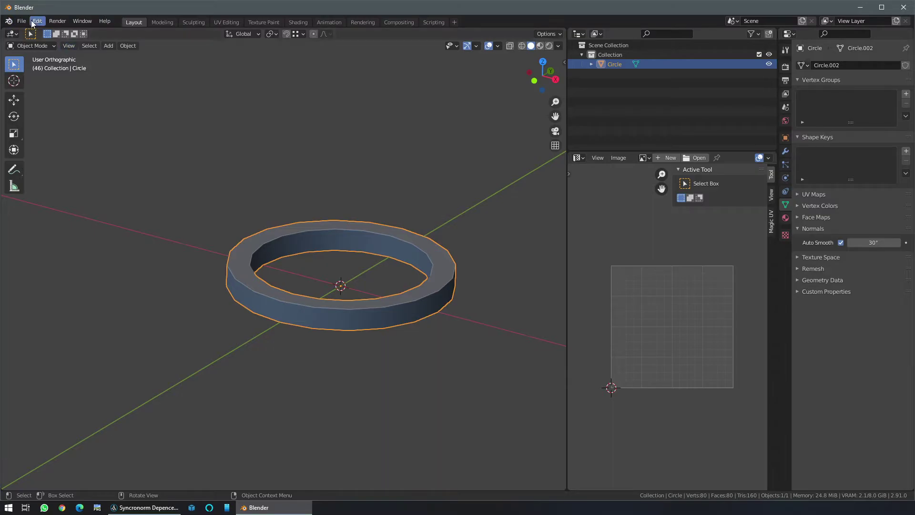
click(28, 21)
mouse_move(43, 158)
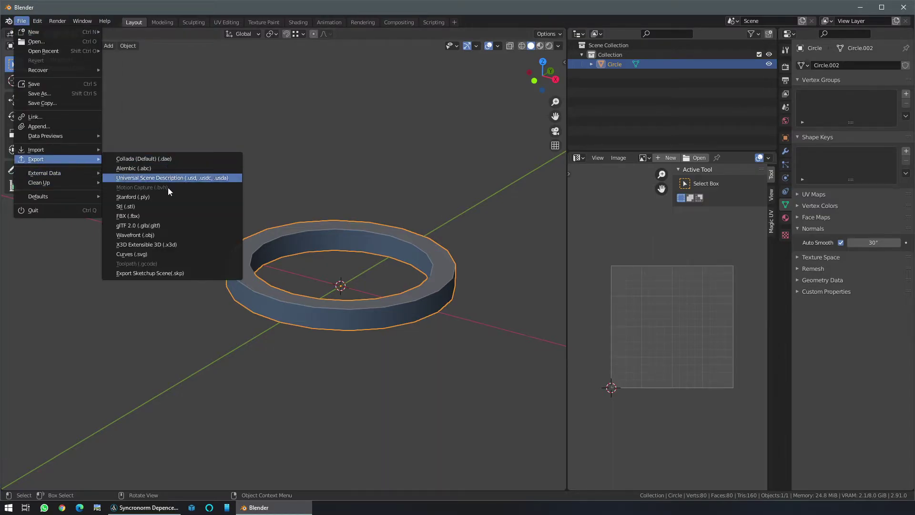
click(164, 216)
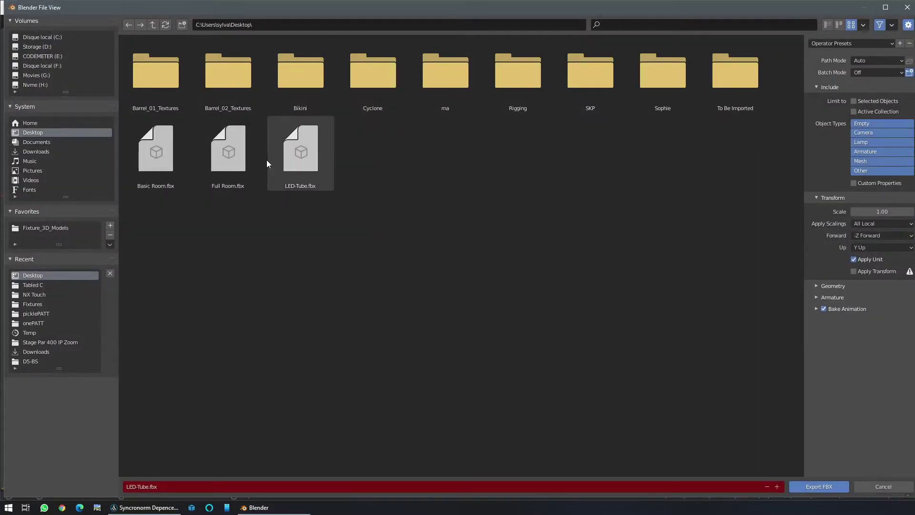
click(324, 169)
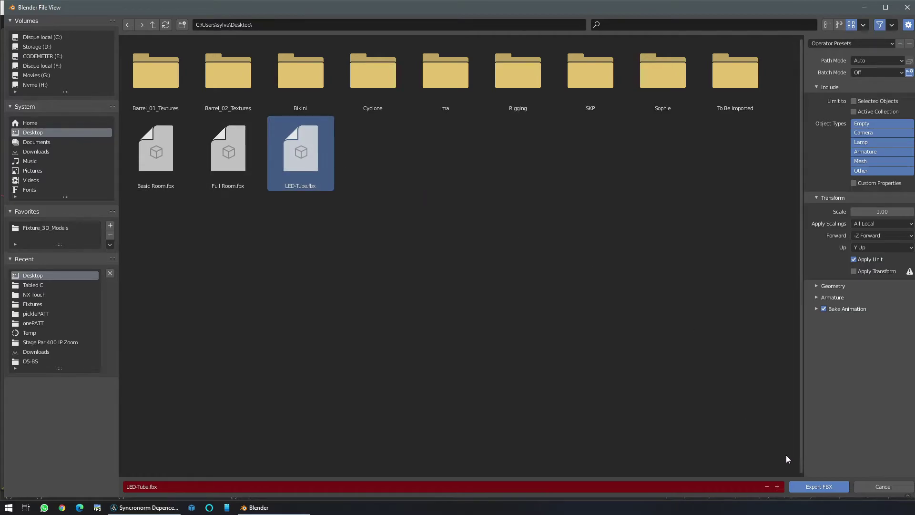
click(816, 485)
click(472, 328)
mouse_move(253, 508)
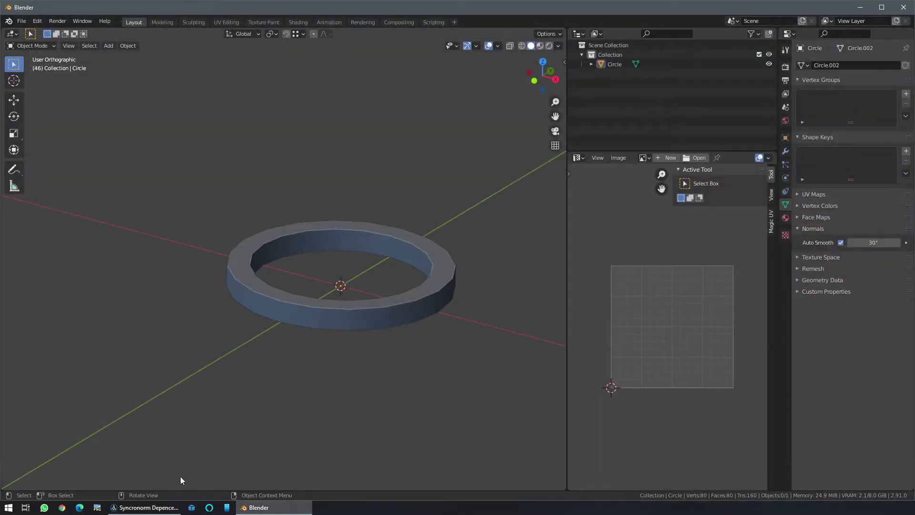
- In Depence², import LED-Tube.fbx from the Desktop at default scale
click(148, 508)
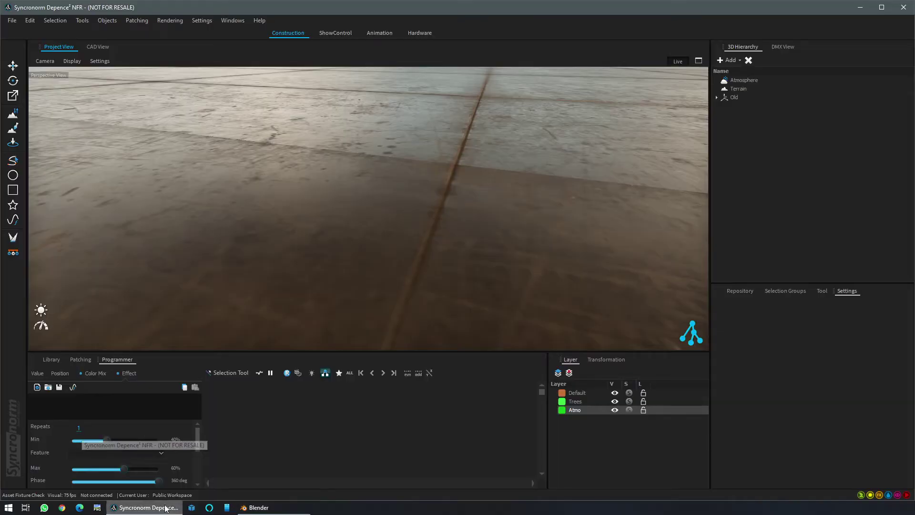
click(729, 60)
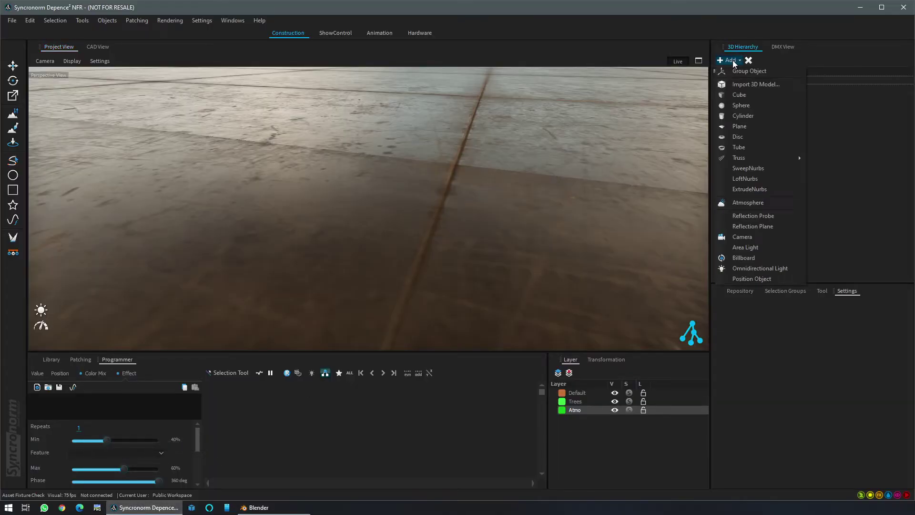
click(743, 89)
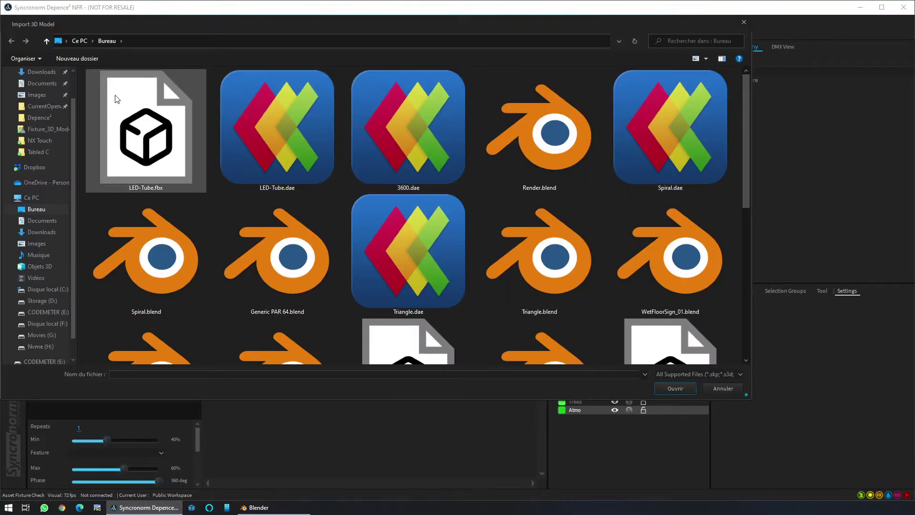
double_click(152, 125)
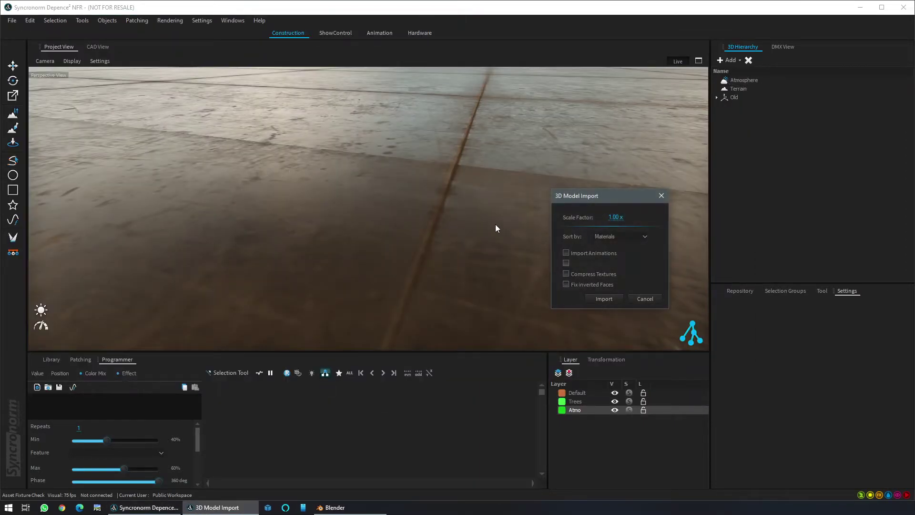
click(595, 300)
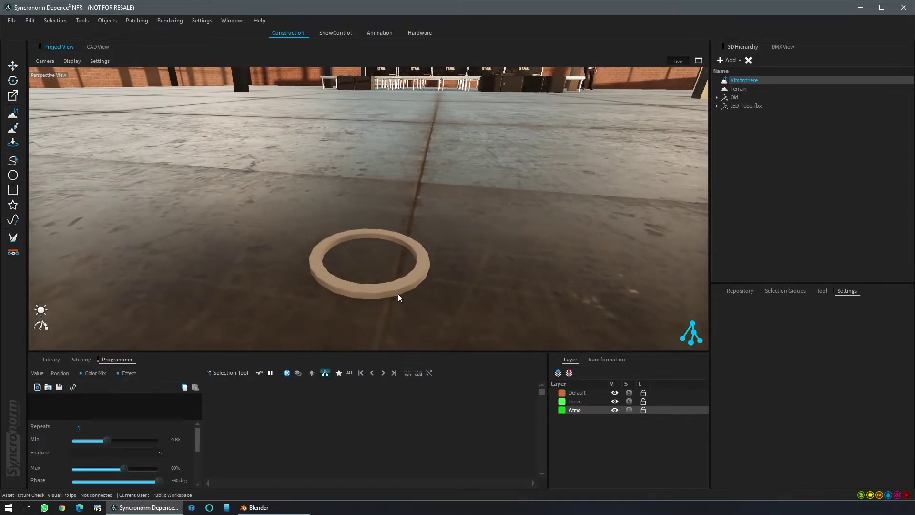
- Select the imported ring, zoom in close, and show its material settings
click(408, 291)
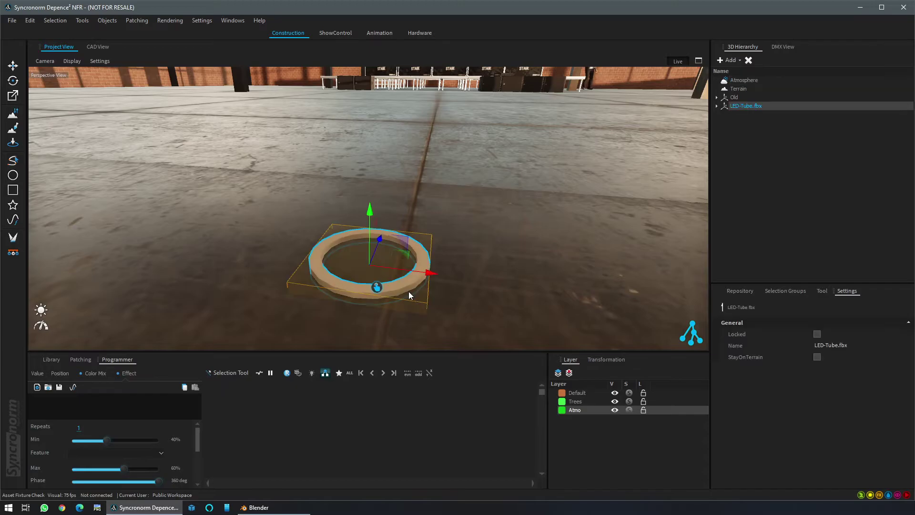
scroll(408, 291, up, 5)
scroll(408, 303, down, 5)
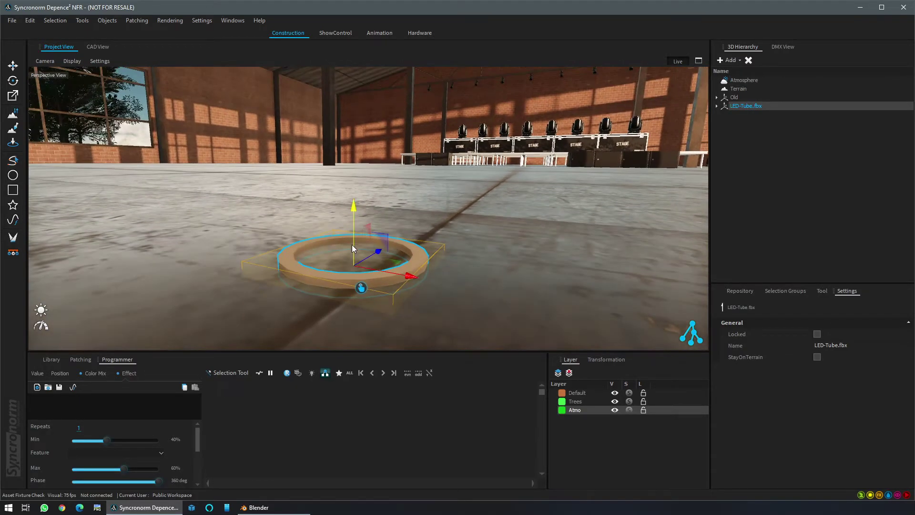
scroll(366, 292, up, 3)
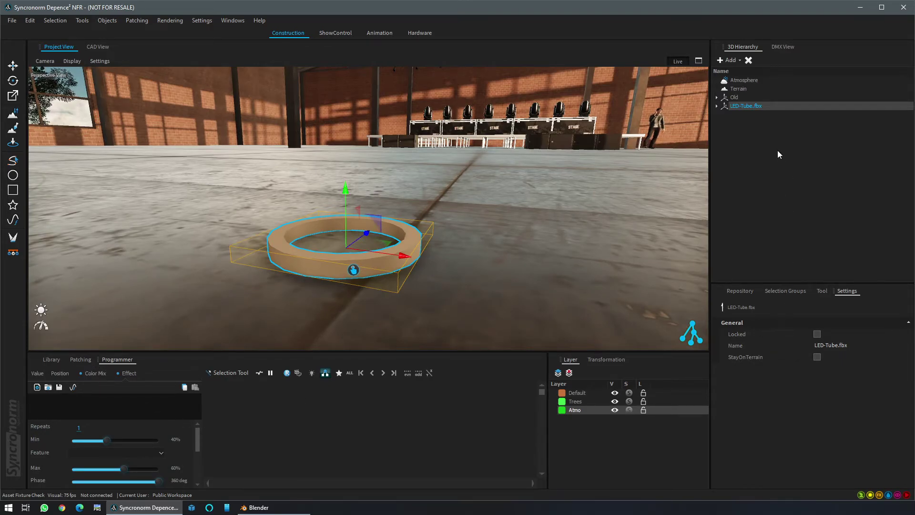
click(717, 106)
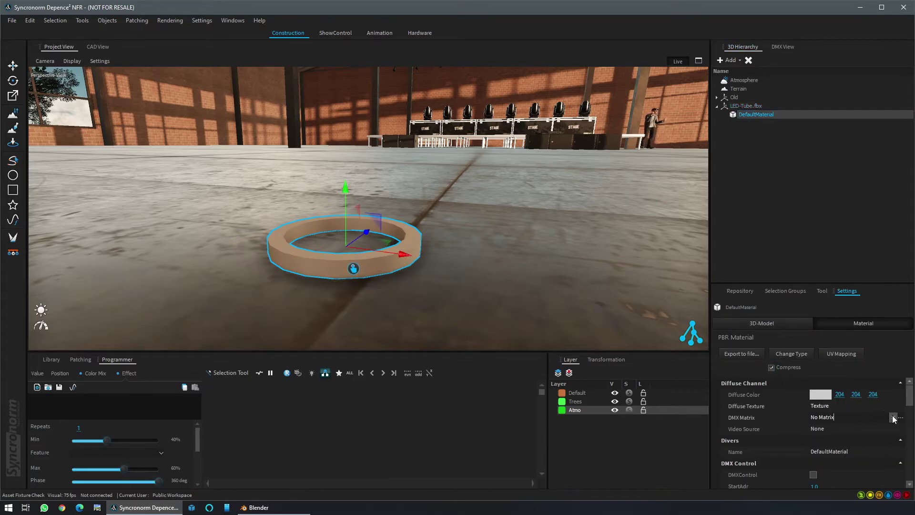
- Assign DefaultMaterial a DMX Matrix texture with 20 columns and 1 row
click(898, 415)
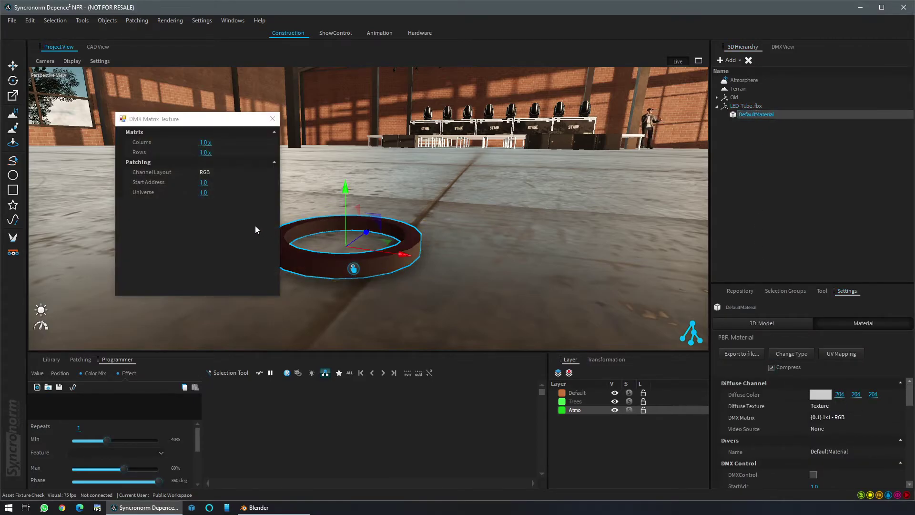
double_click(214, 143)
text(0)
key(Return)
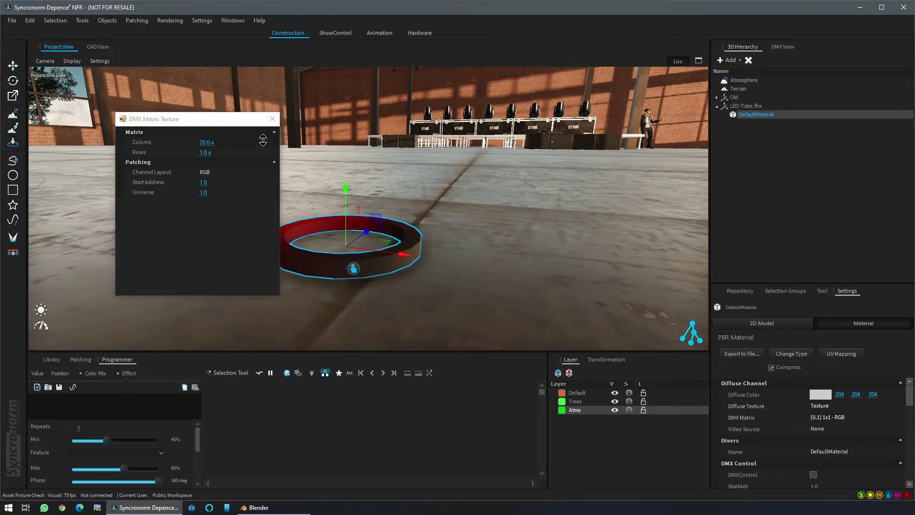
click(272, 119)
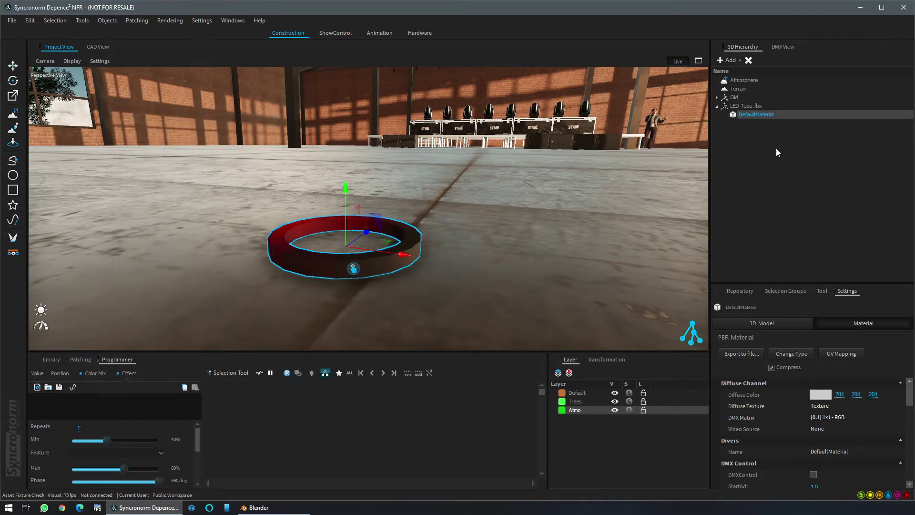
click(81, 359)
click(116, 359)
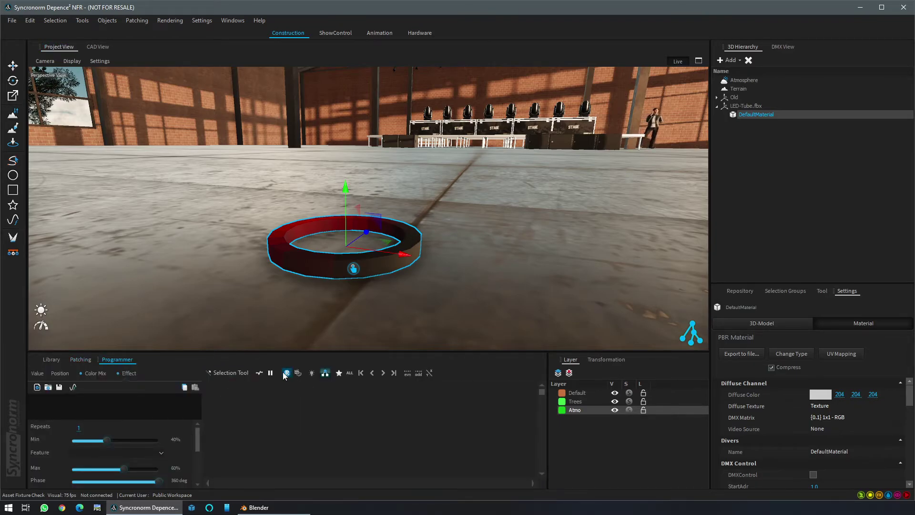
- Place 20 DMX Matrix fixtures from the library into the scene
click(300, 288)
click(71, 359)
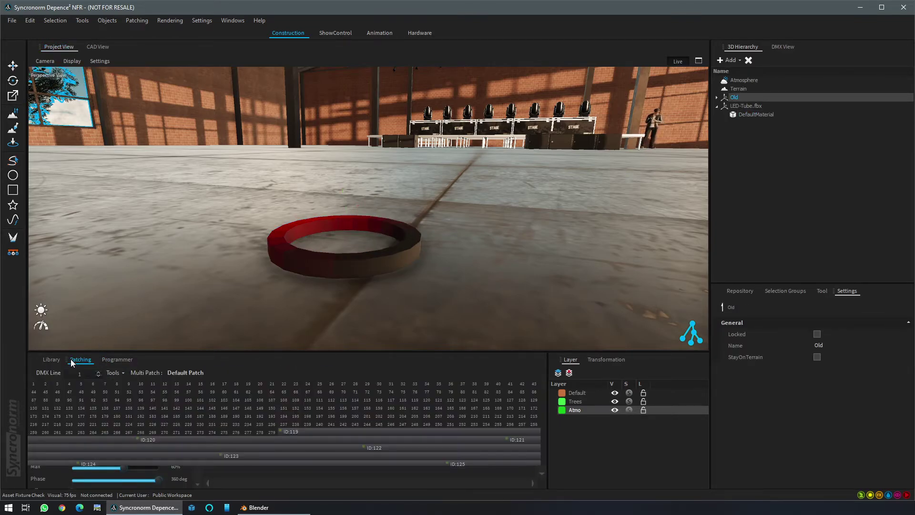
click(57, 361)
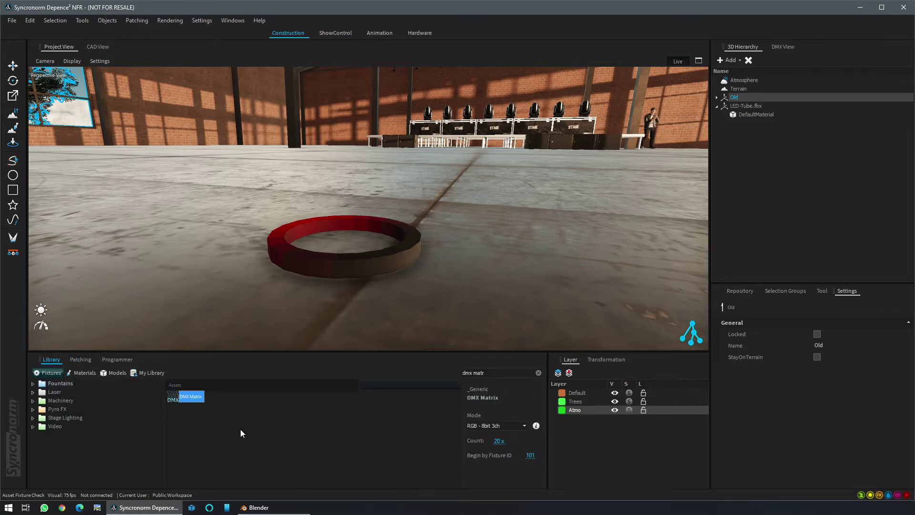
drag(184, 398, 431, 304)
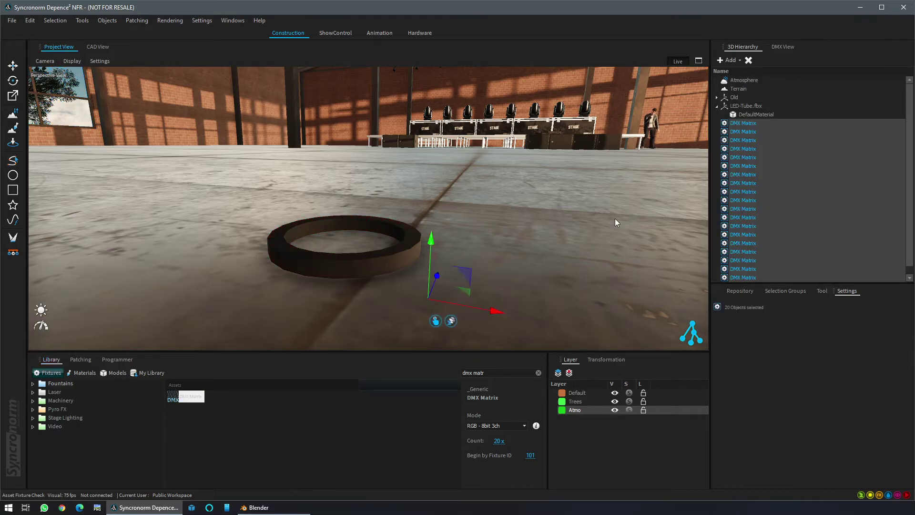
- Group the 20 DMX Matrix fixtures as New Group and show them in Selection Groups
right_click(733, 127)
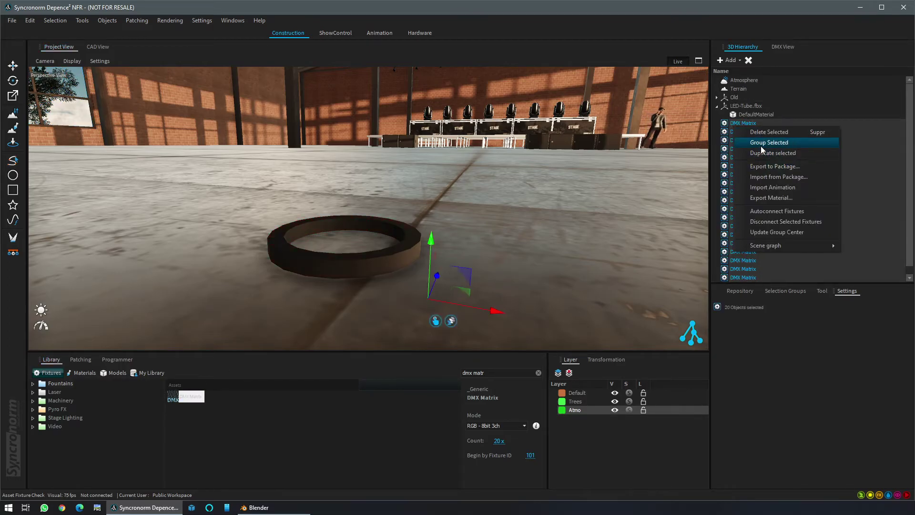
click(761, 145)
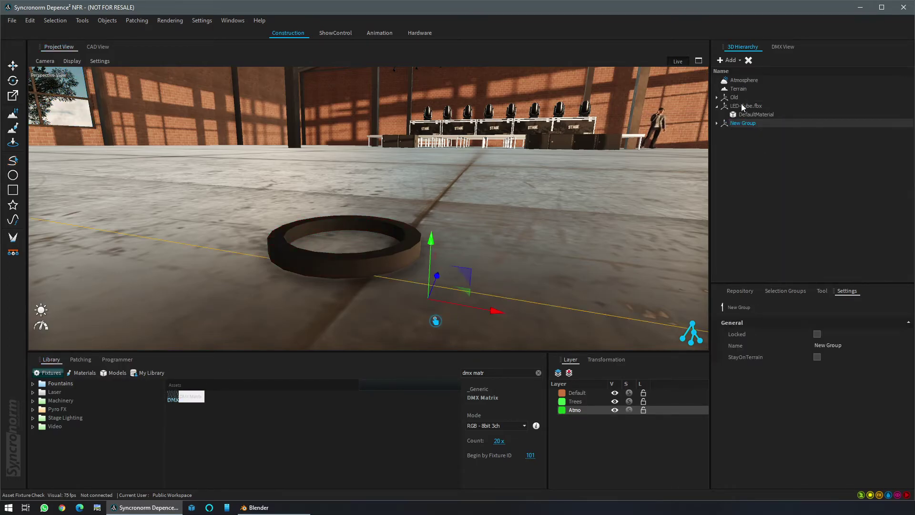
click(790, 291)
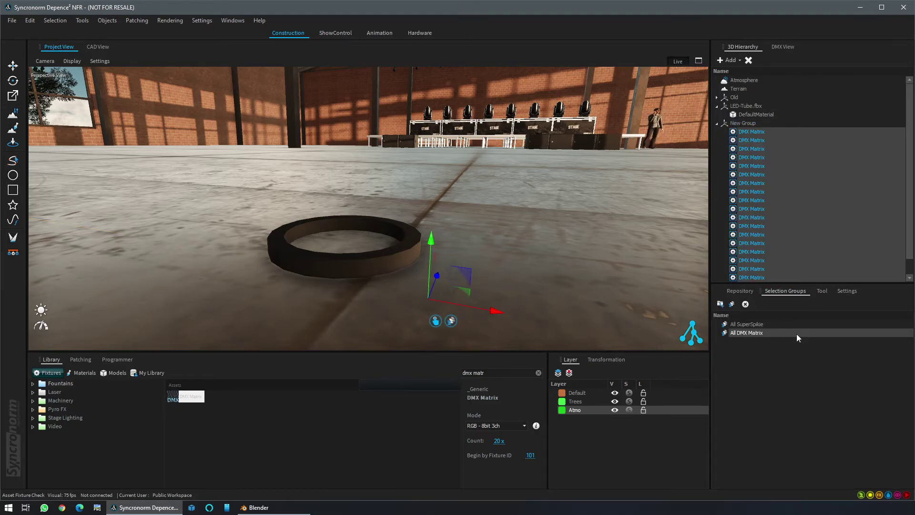
click(118, 359)
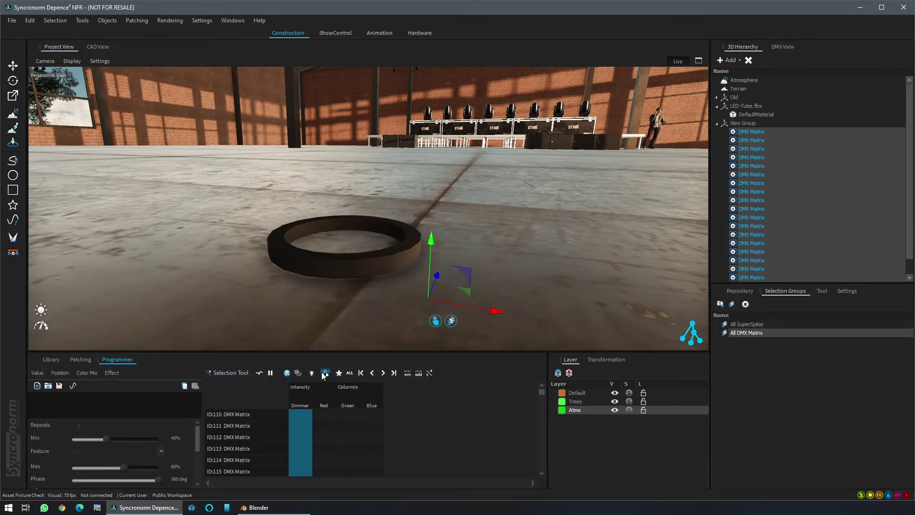
- Clear the full-white values and set Red to 100% on all DMX Matrix fixtures, then select Dimmer
click(311, 373)
mouse_move(365, 264)
right_down()
mouse_move(309, 281)
mouse_move(357, 255)
right_up()
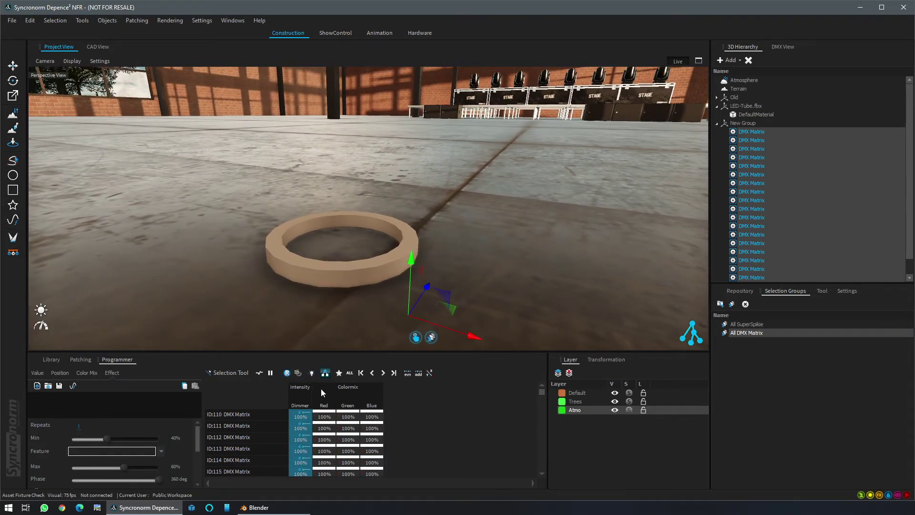
click(287, 372)
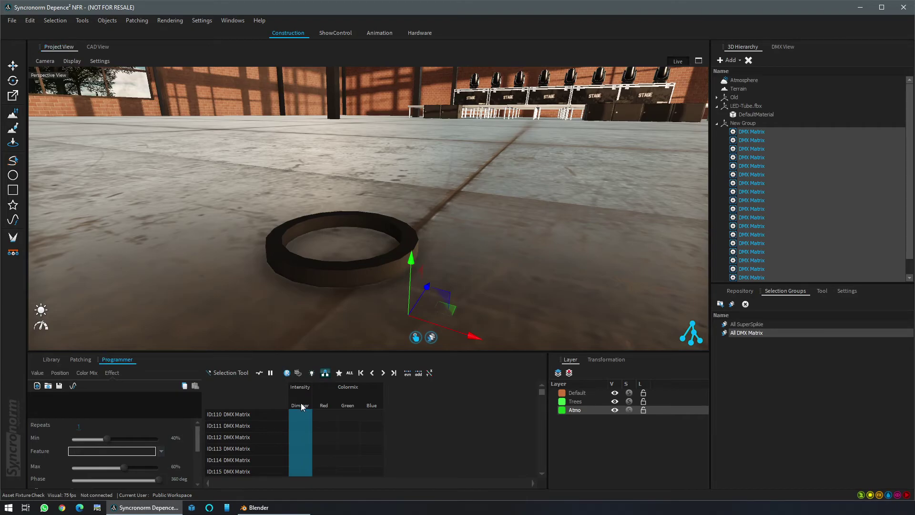
click(38, 375)
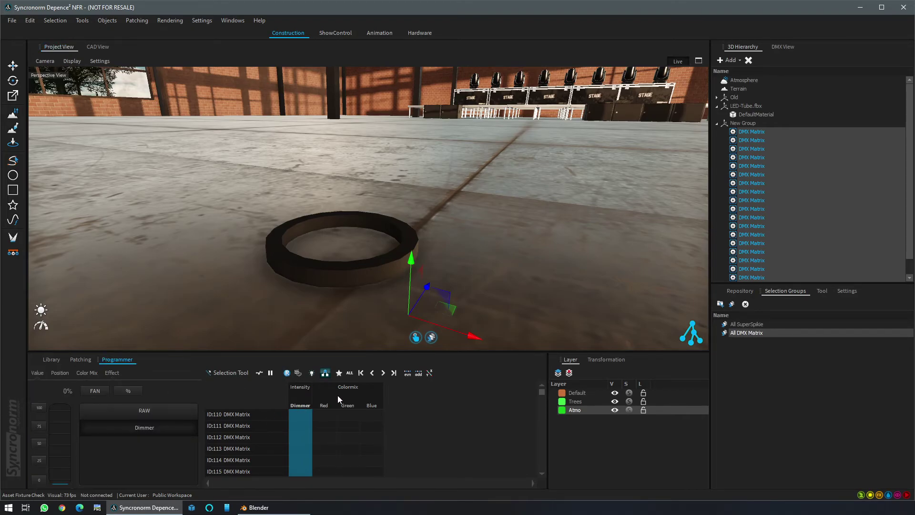
click(326, 405)
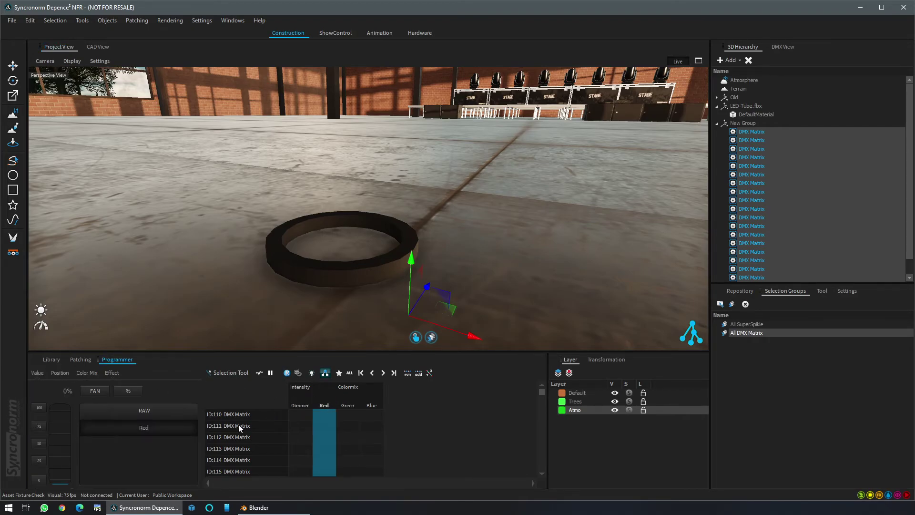
click(39, 408)
click(299, 401)
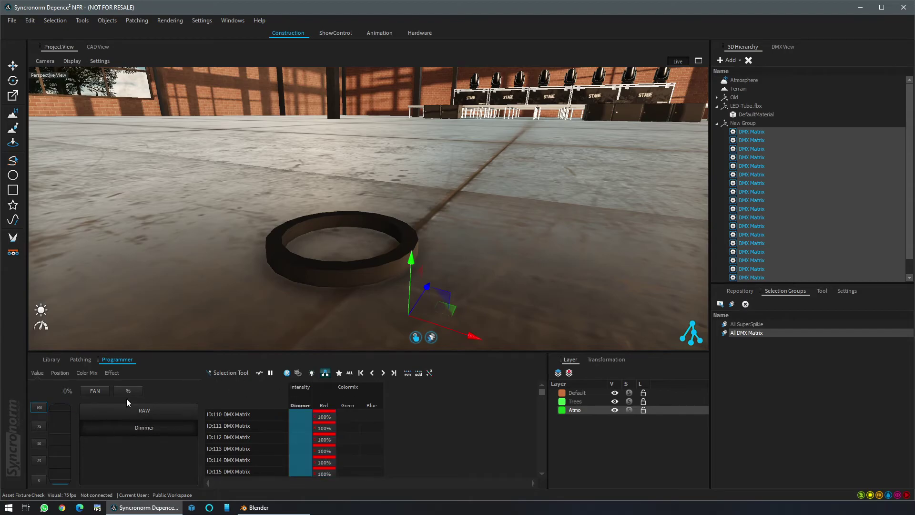
click(110, 373)
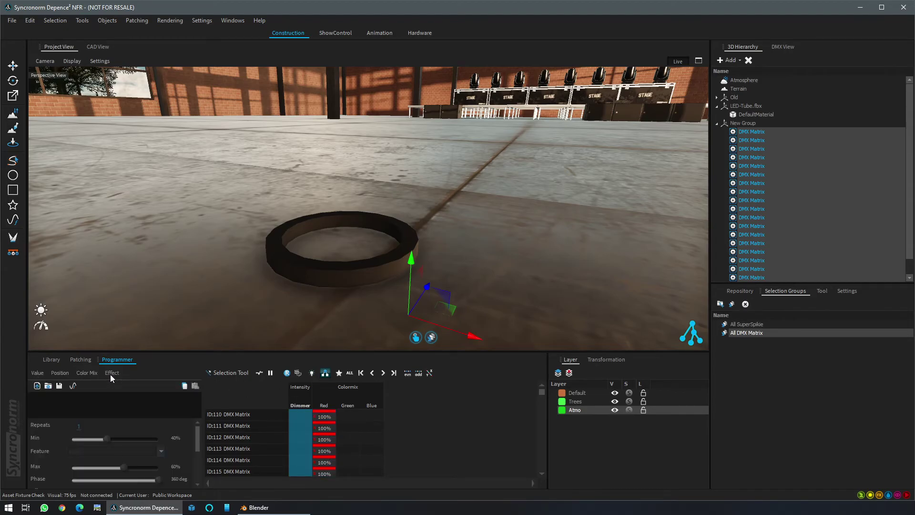
- Apply a Sinus dimmer effect with Min 0%, a raised Max and adjusted Speed
click(48, 386)
click(362, 224)
double_click(362, 224)
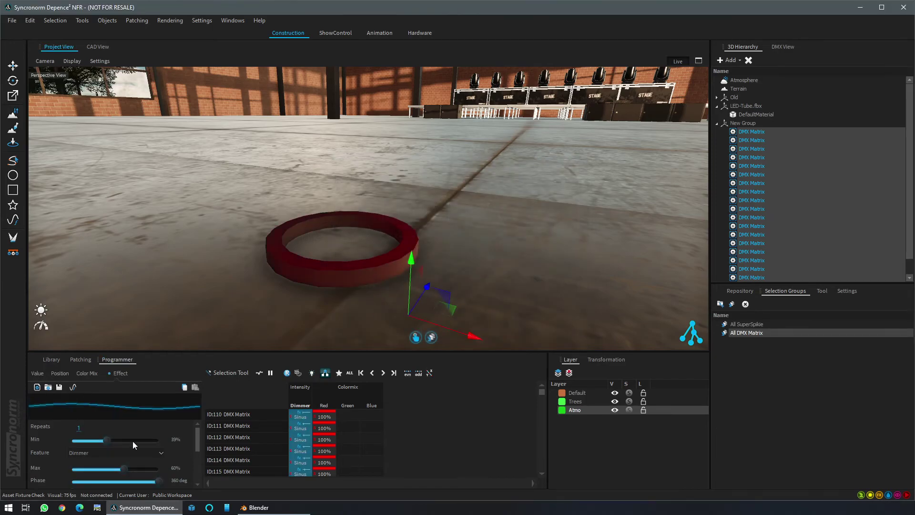
drag(104, 439, 71, 440)
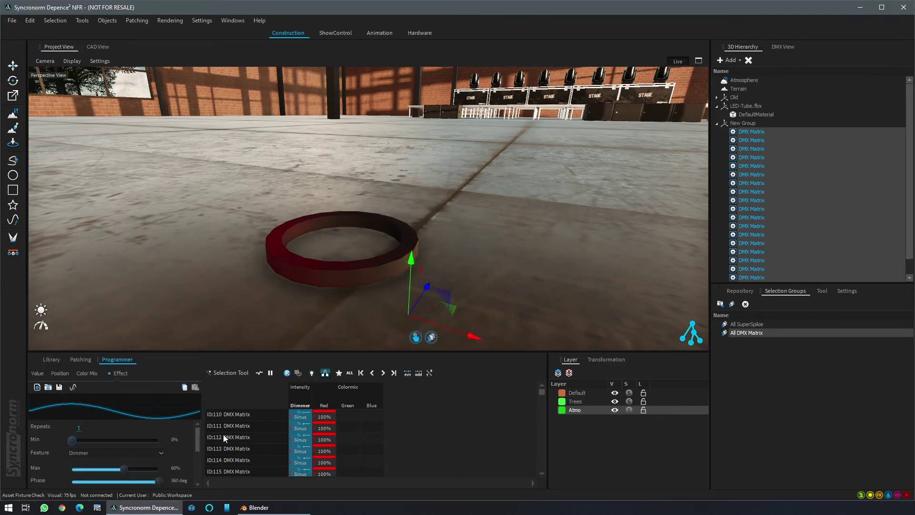
mouse_move(124, 469)
mouse_down()
mouse_move(193, 462)
mouse_move(195, 475)
mouse_up()
drag(84, 469, 96, 470)
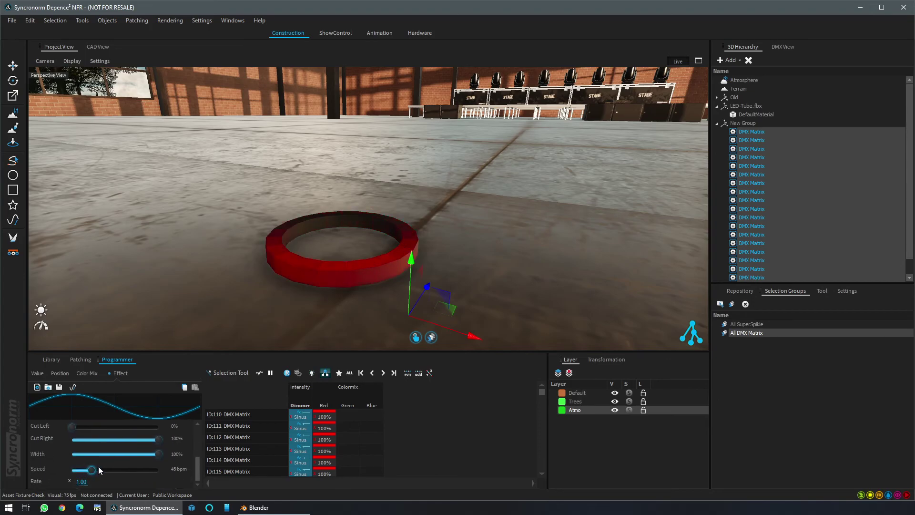
- Orbit around the ring to check the red sine-wave pulse
mouse_move(356, 267)
middle_down()
mouse_move(259, 310)
mouse_move(252, 272)
mouse_move(199, 276)
middle_up()
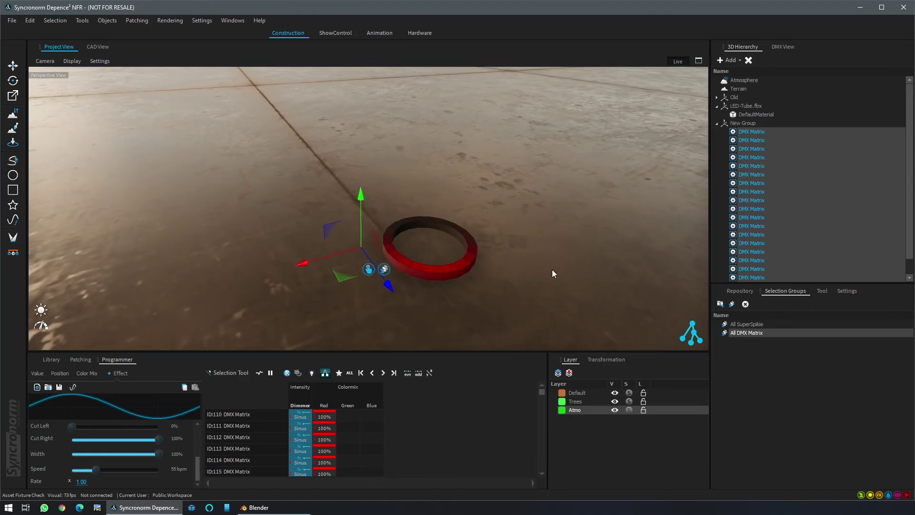
click(553, 270)
click(475, 274)
mouse_move(475, 274)
middle_down()
mouse_move(501, 272)
mouse_move(545, 245)
mouse_move(633, 236)
mouse_move(538, 242)
mouse_move(525, 147)
mouse_move(518, 285)
mouse_move(504, 317)
middle_up()
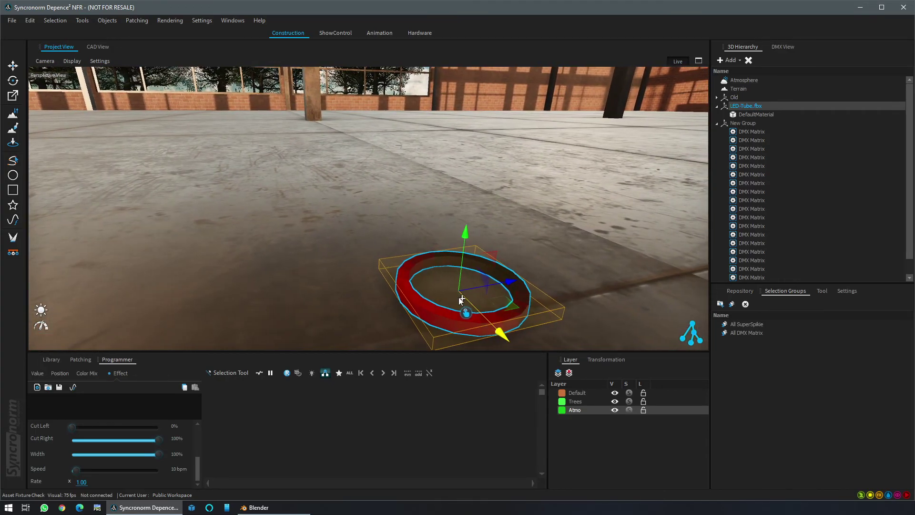